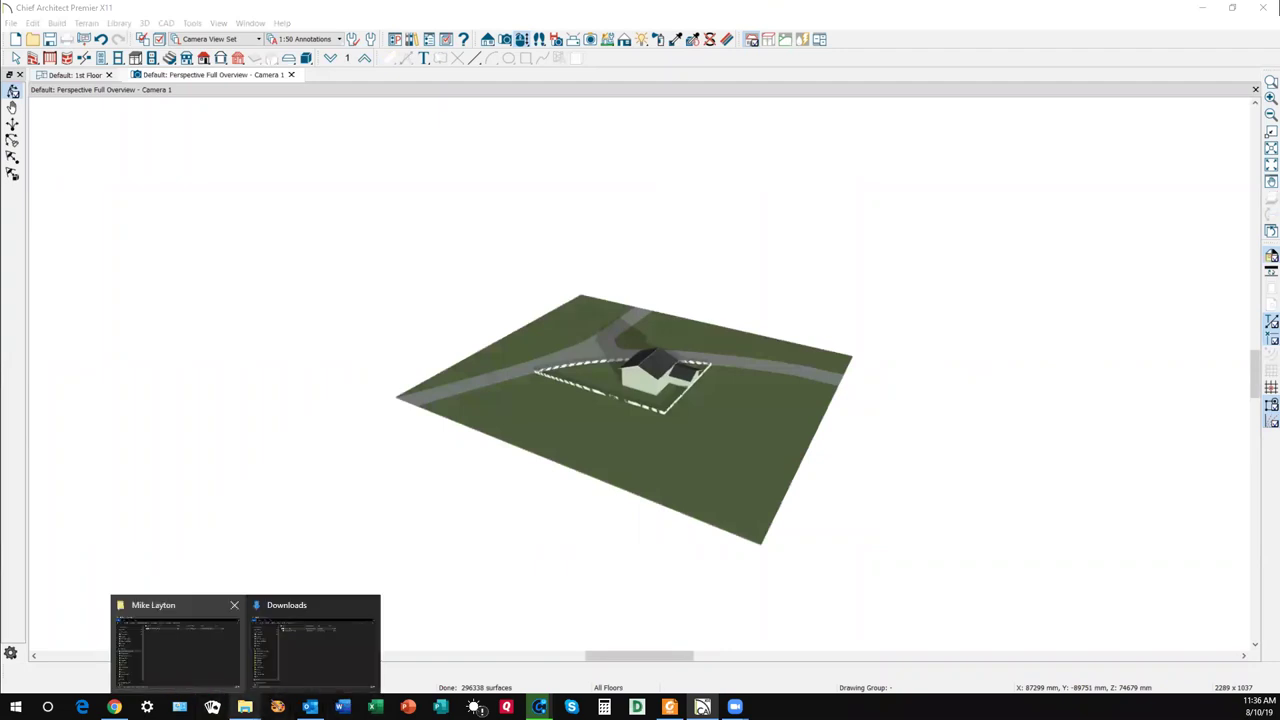
Review the Faulty Roof forum question in the browser, then activate Mouse-Orbit Camera in the 3D view.
left_click(114, 707)
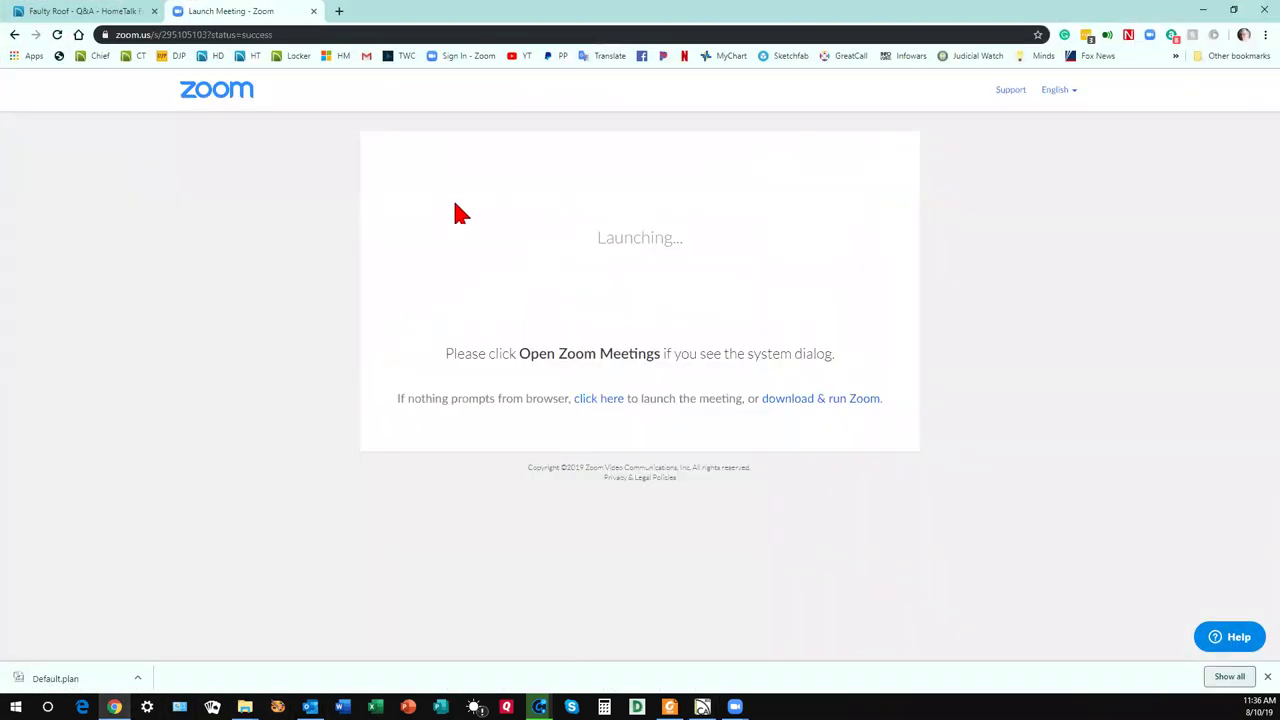
left_click(89, 12)
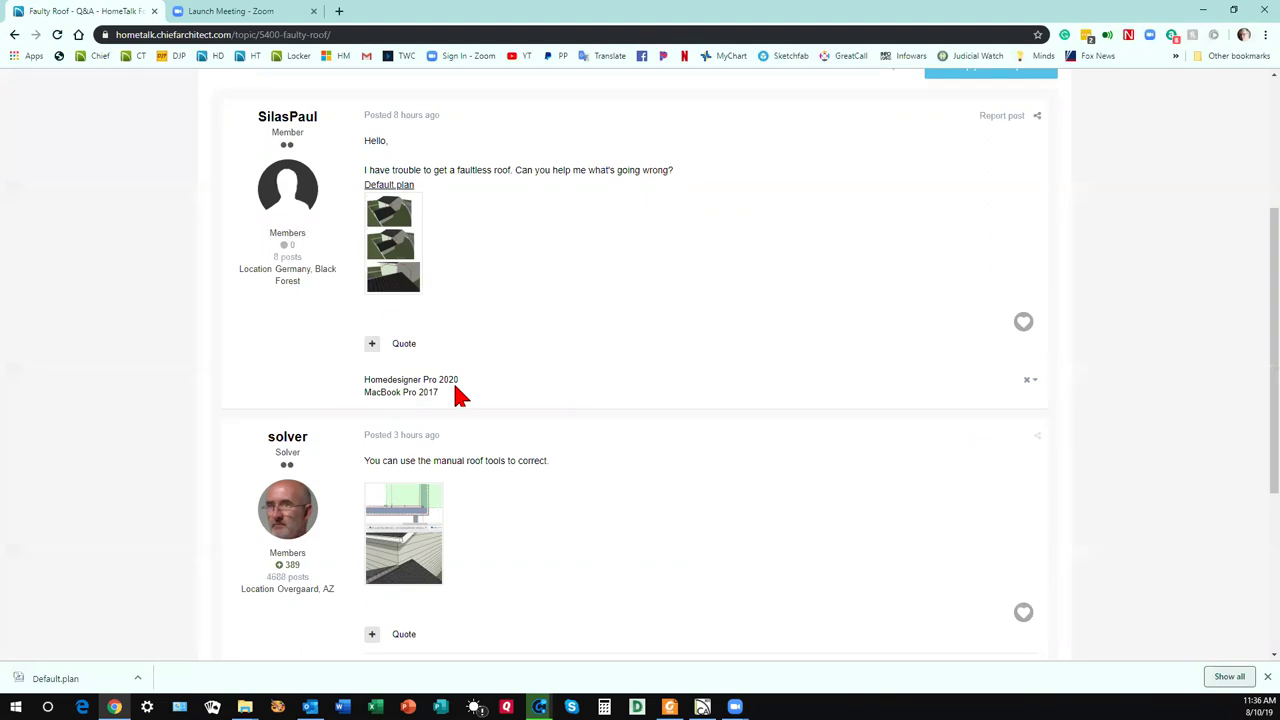
left_click(1202, 9)
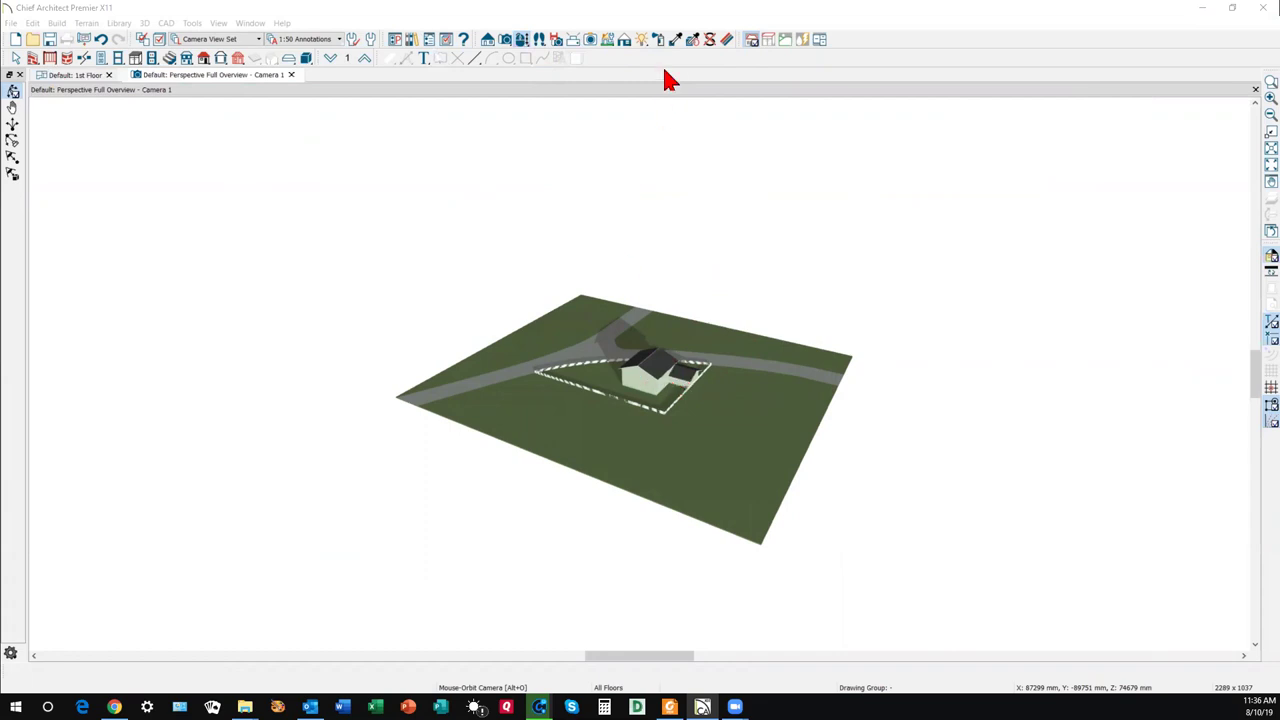
left_click(13, 92)
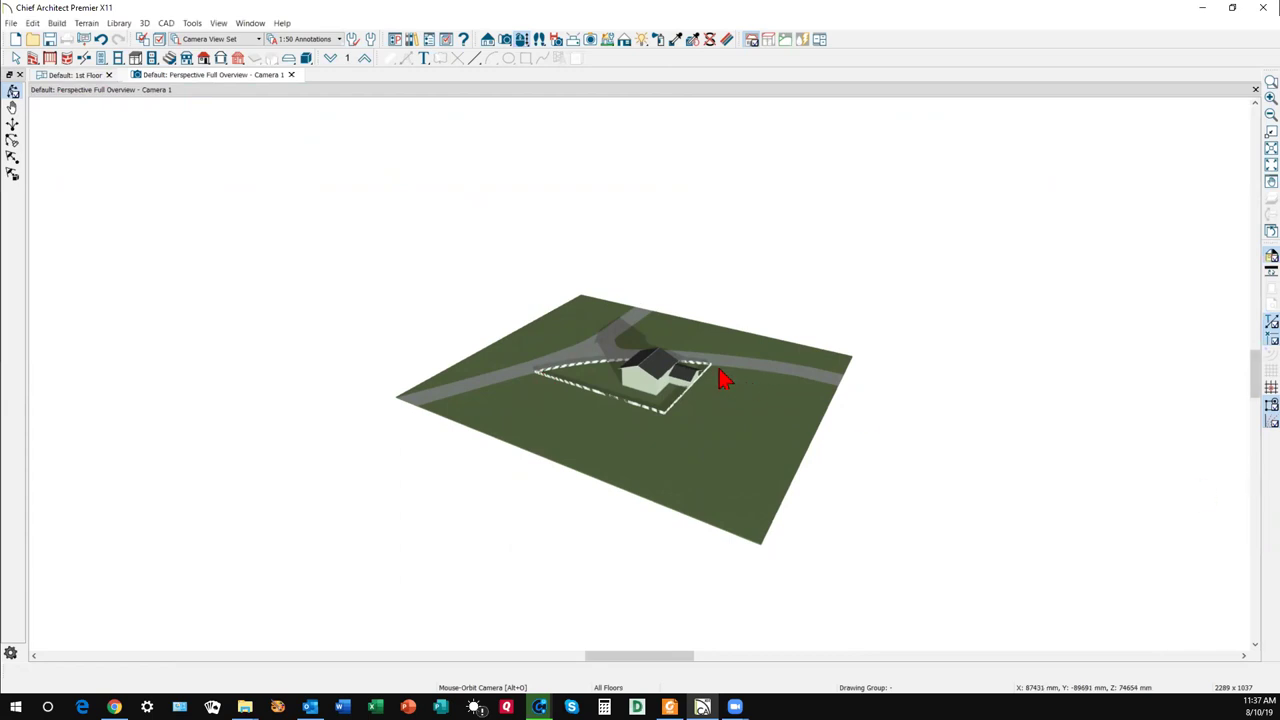
left_click(522, 46)
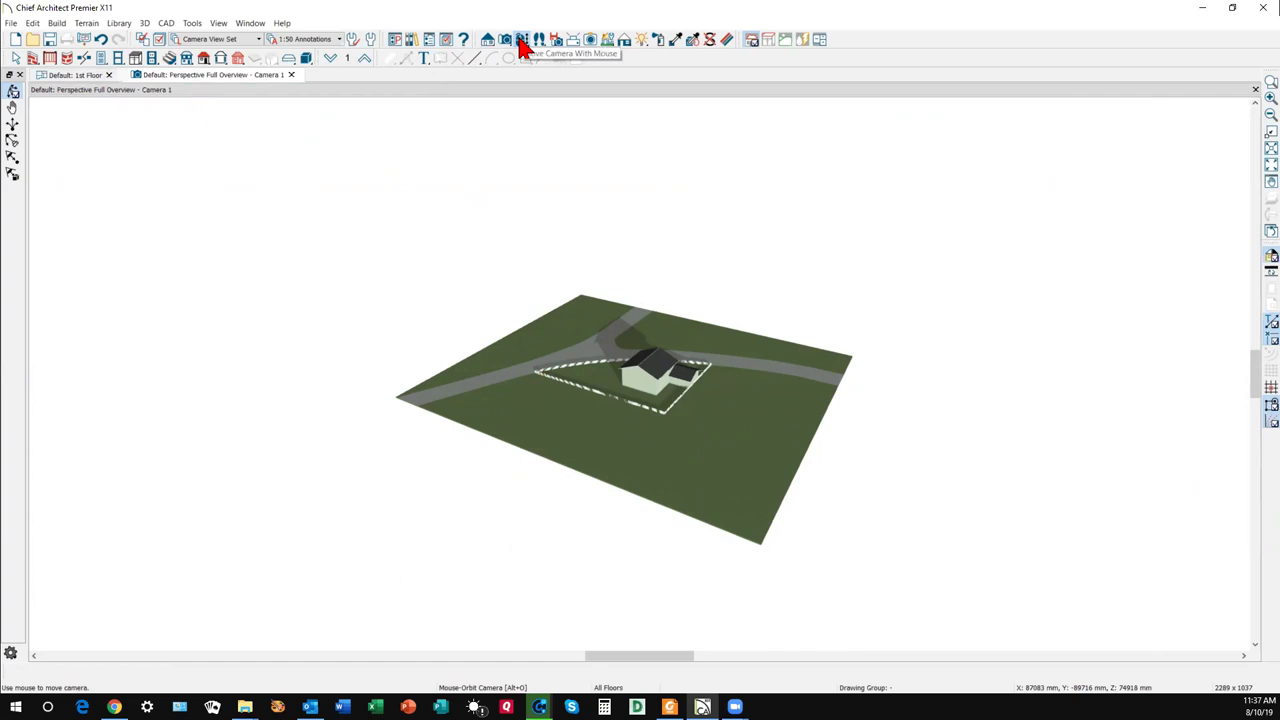
Orbit the house and zoom in where the lower garage roof runs into the house side wall.
left_click_drag(698, 356, 572, 381)
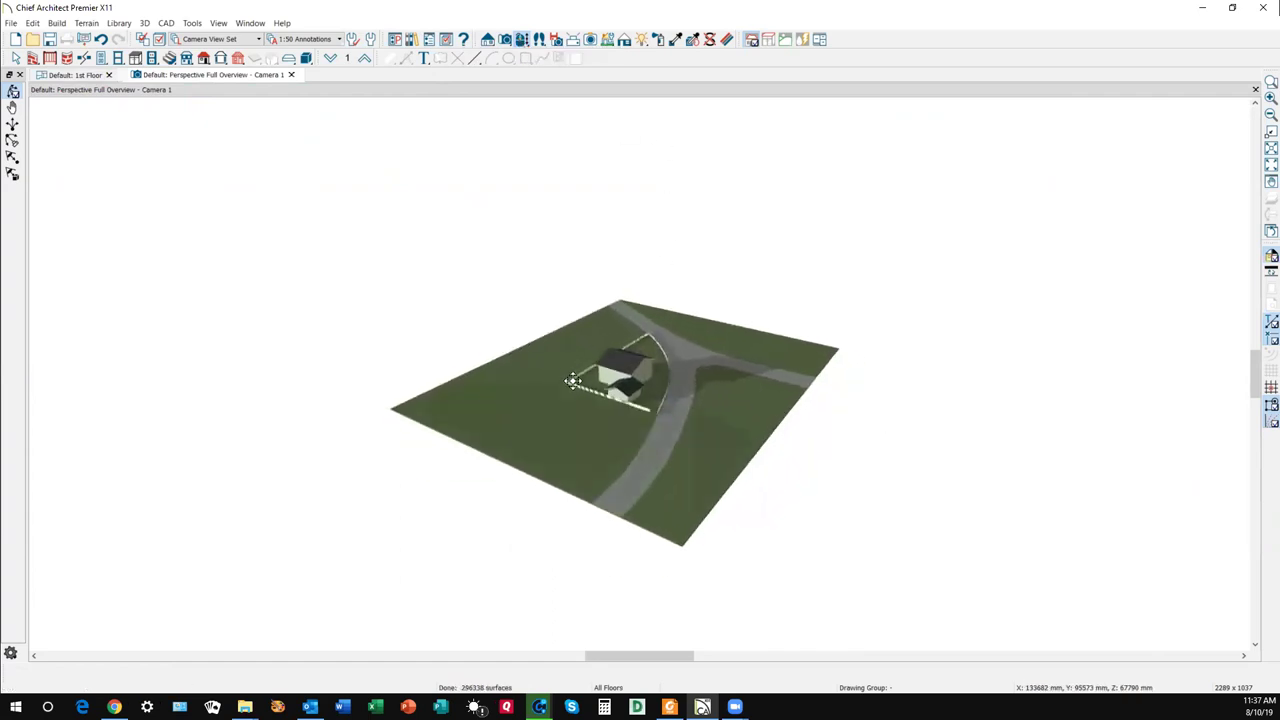
scroll(648, 390, "up", 5)
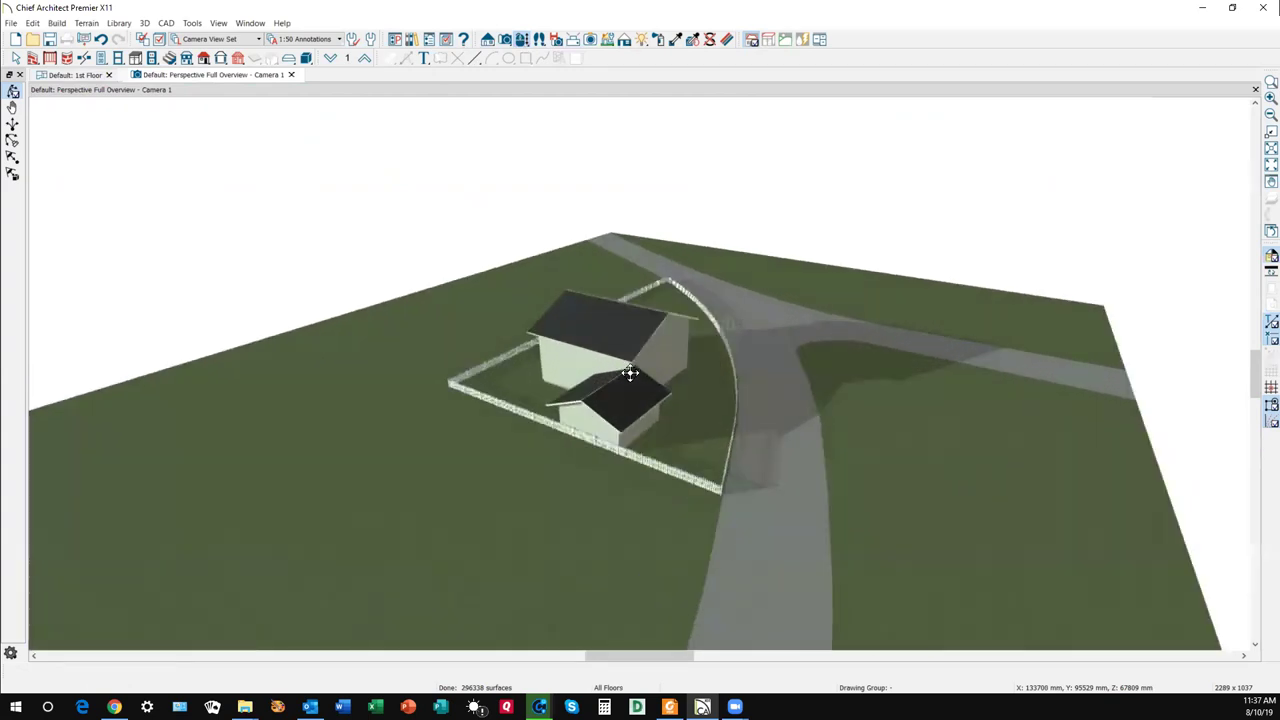
scroll(631, 373, "up", 6)
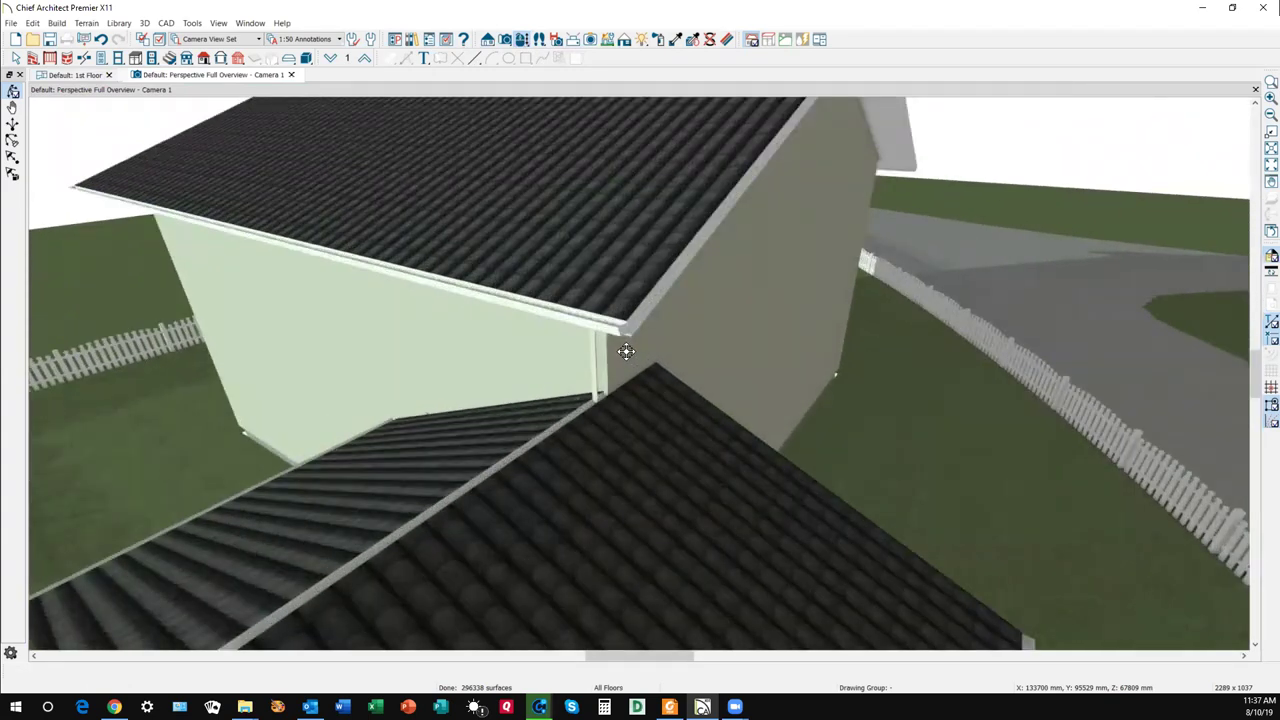
scroll(626, 351, "up", 2)
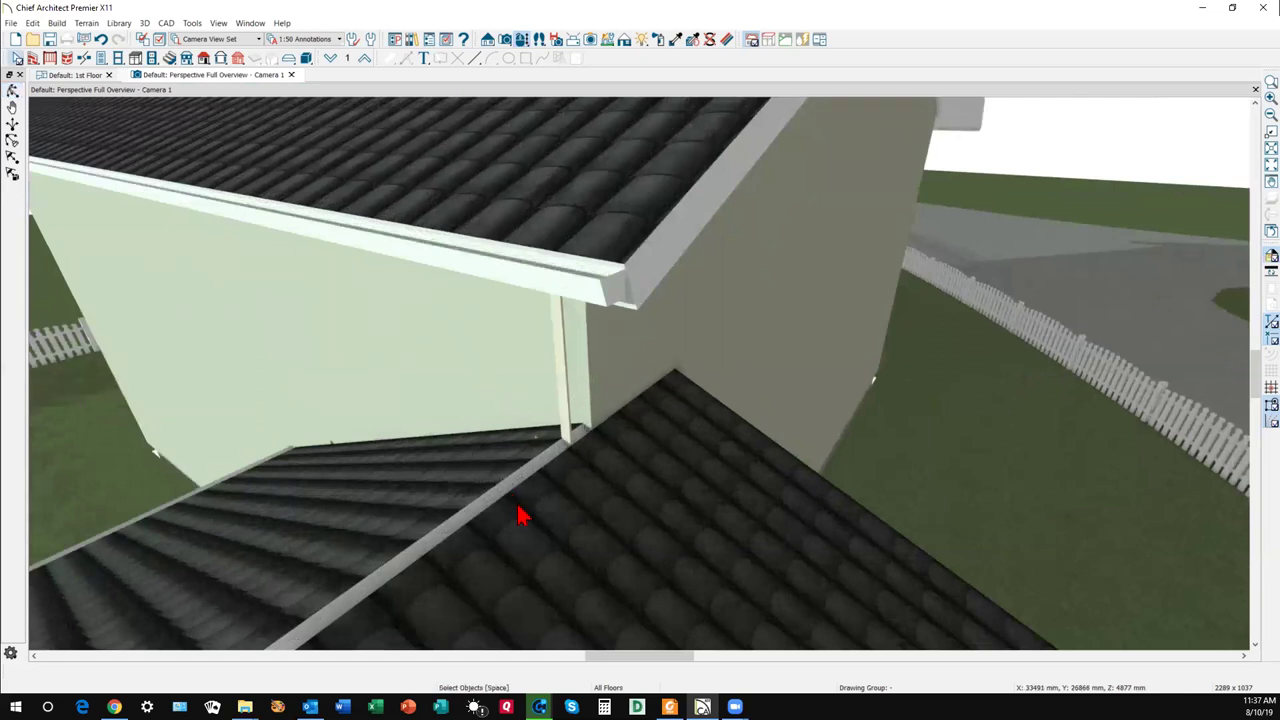
Try Join Roof Planes on the garage roof, then uncheck Auto Rebuild Roofs in Build Roof.
right_click(520, 515)
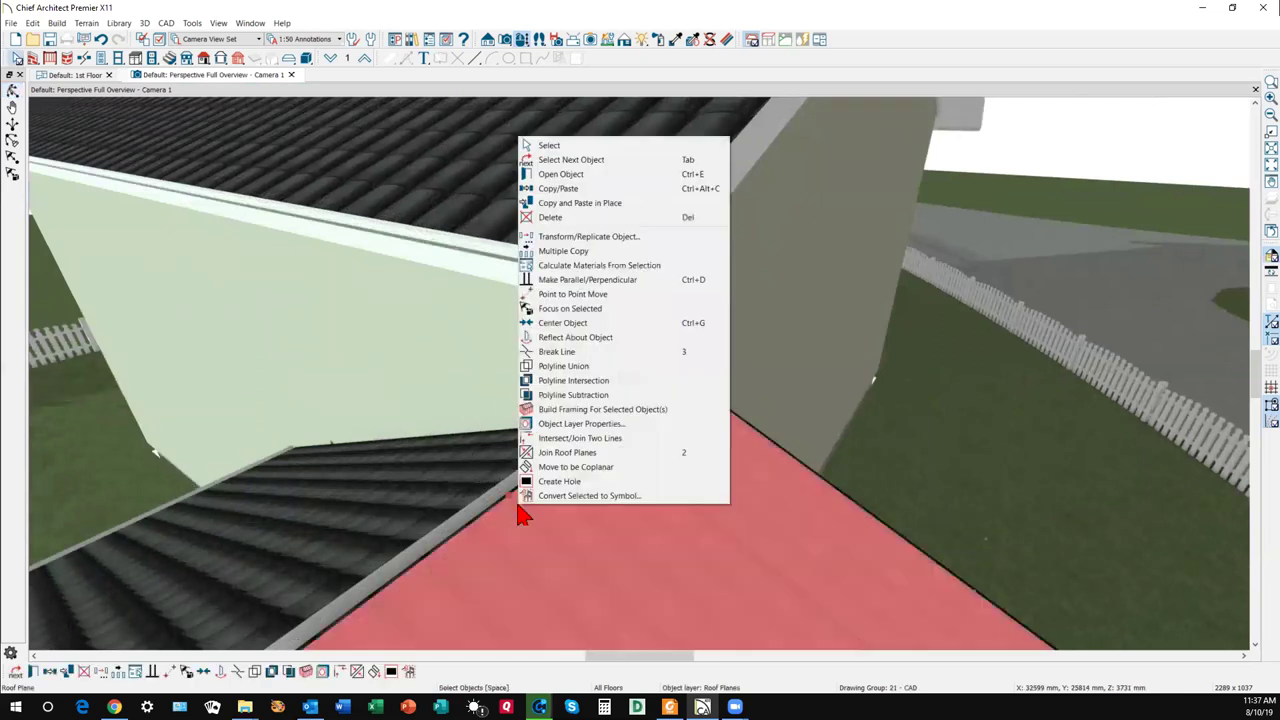
left_click(566, 453)
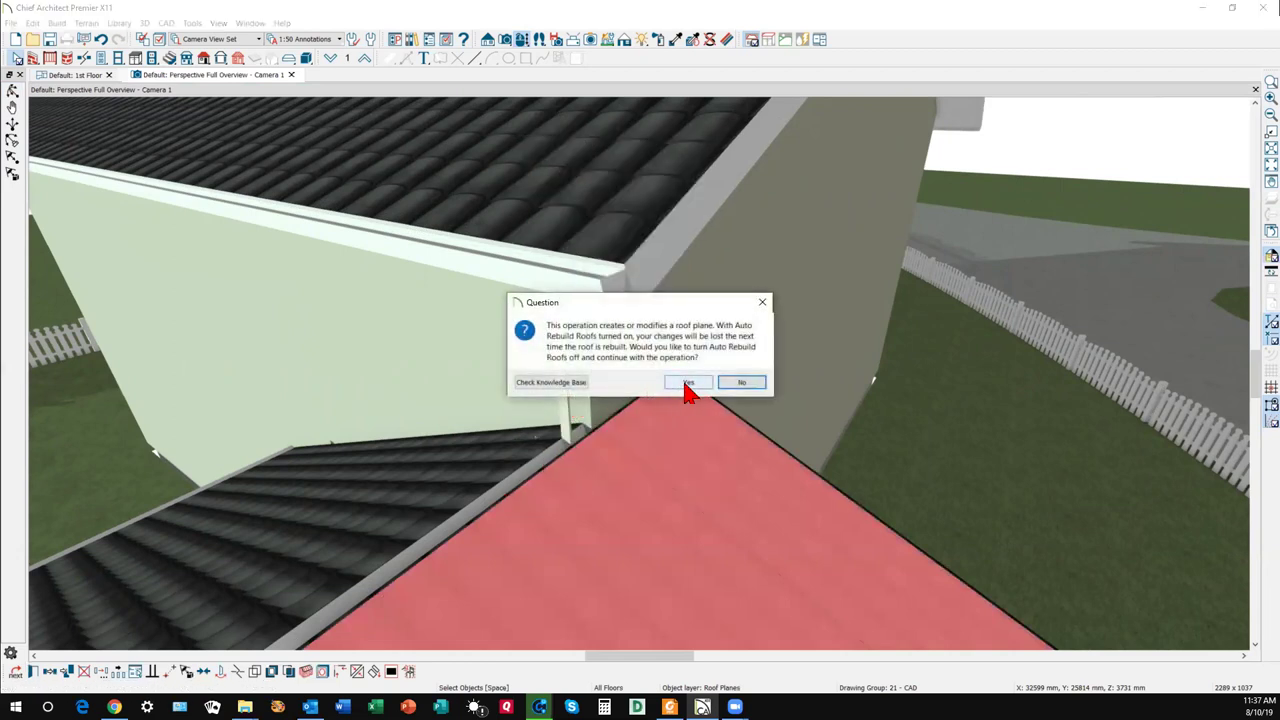
left_click(742, 383)
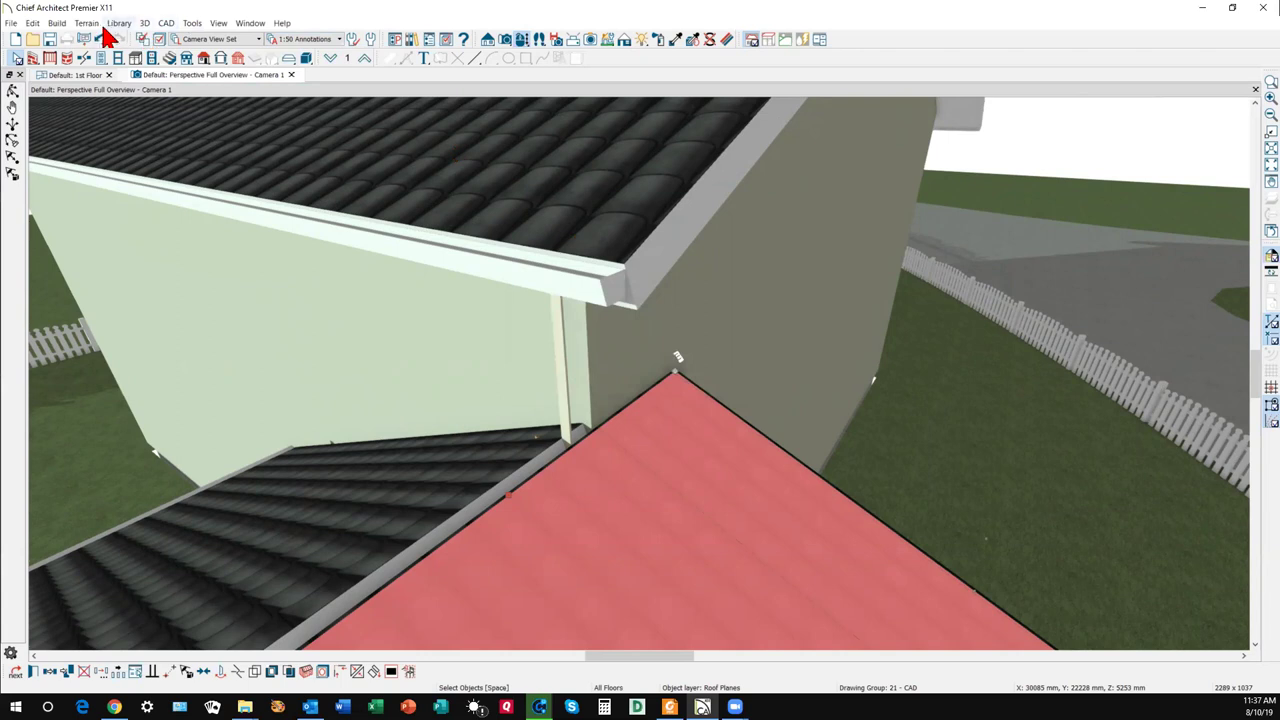
left_click(204, 59)
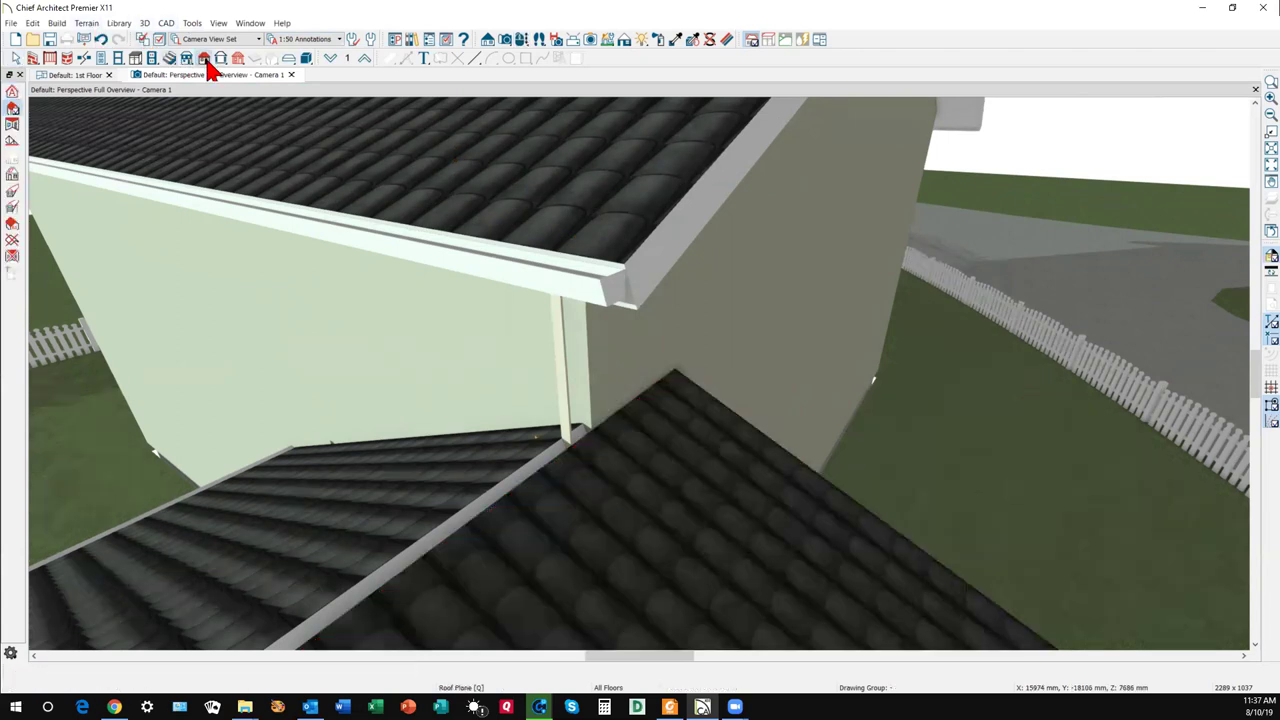
left_click(206, 60)
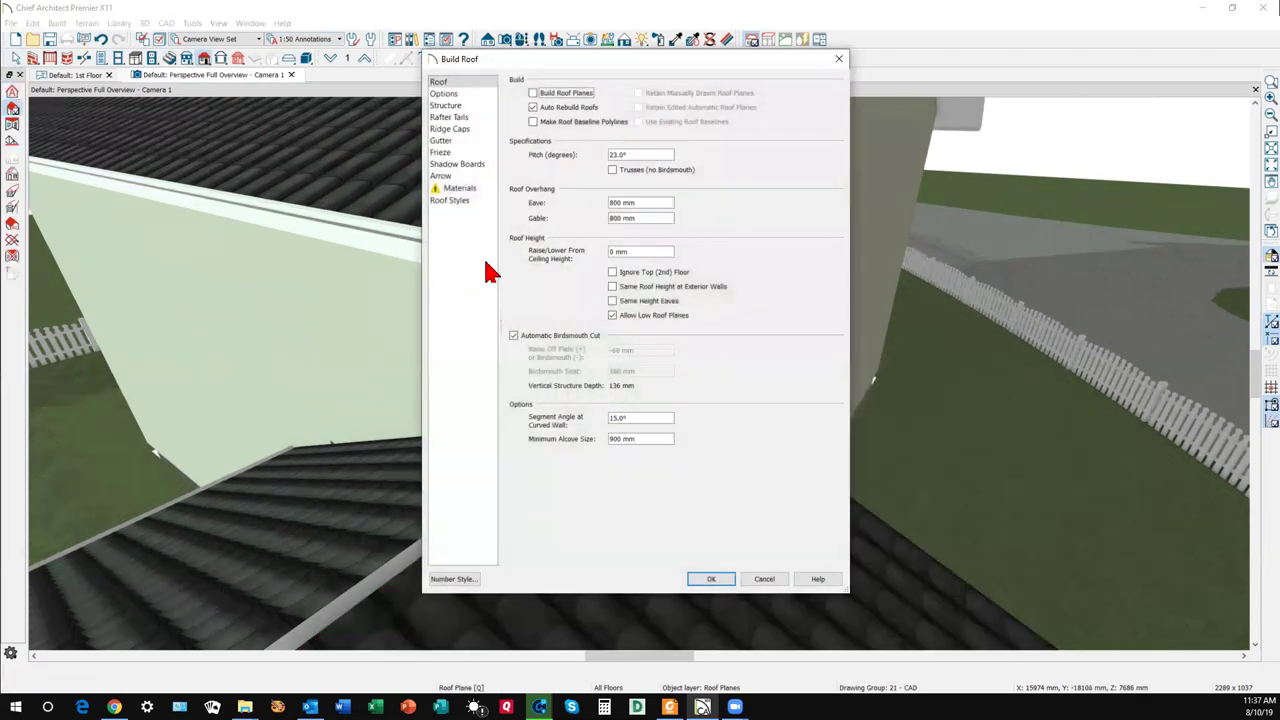
left_click(534, 108)
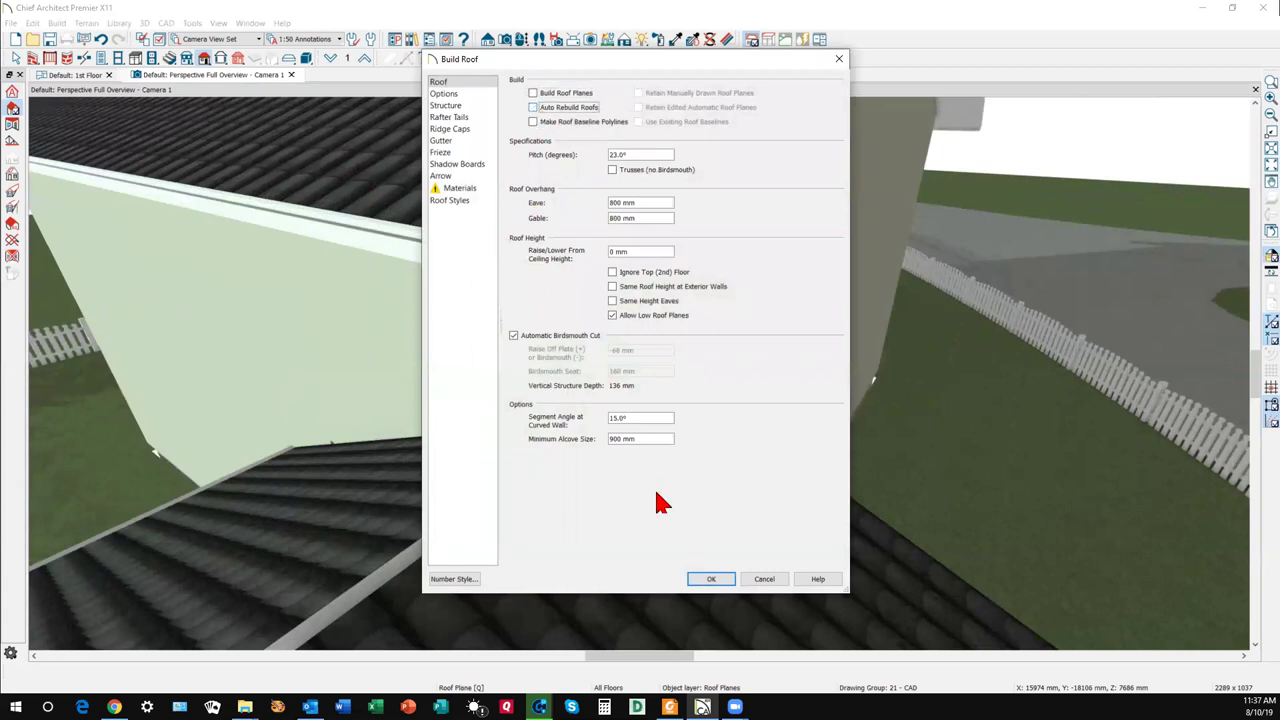
left_click(716, 580)
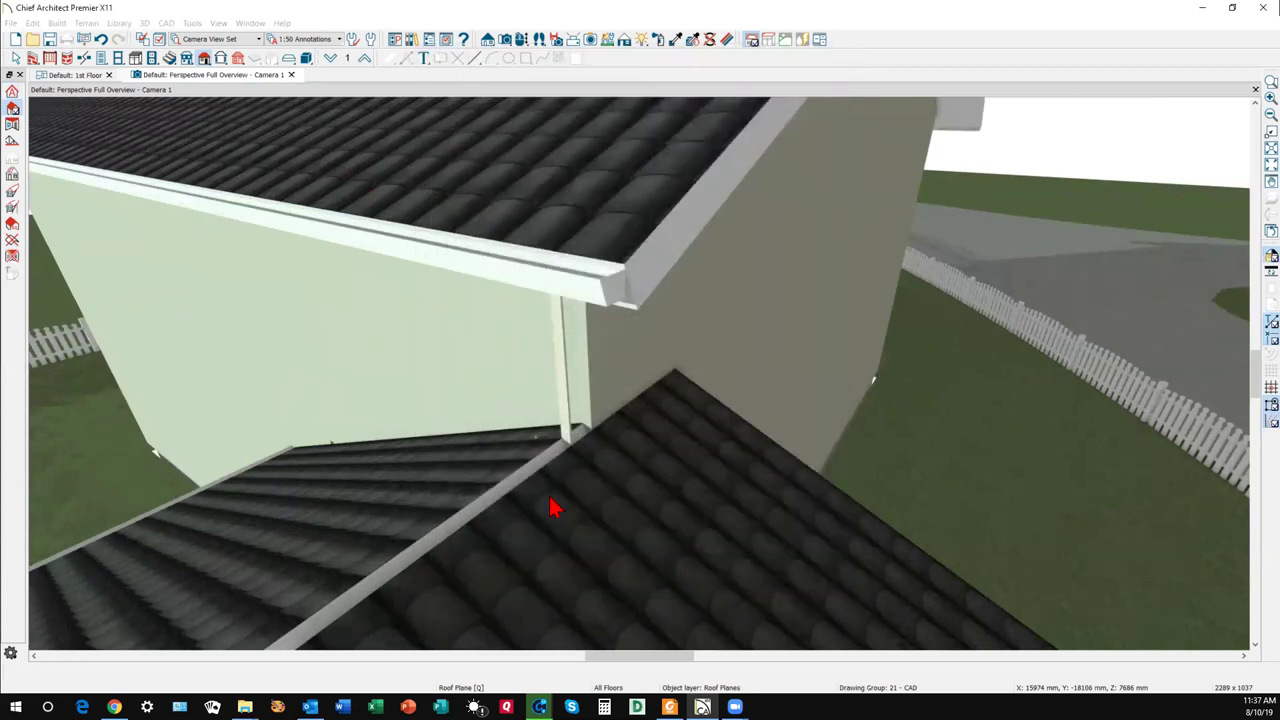
Join the garage roof plane to the house wall again and zoom back out.
right_click(551, 503)
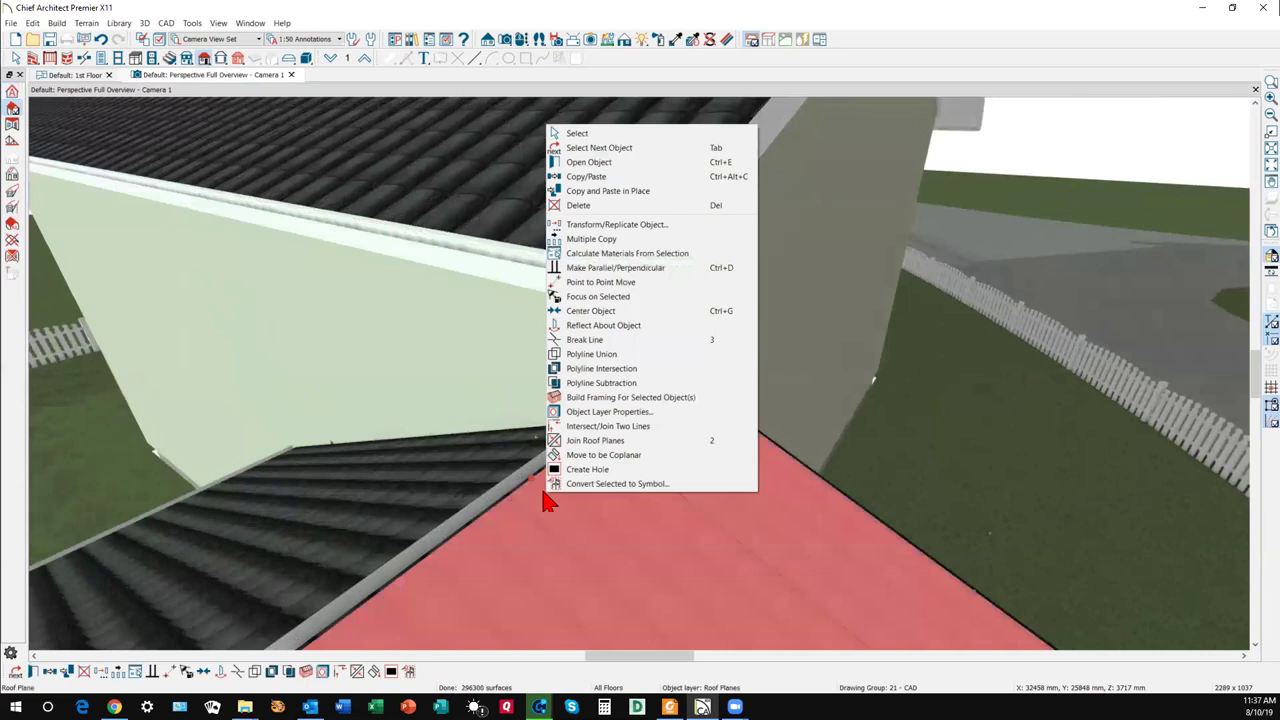
left_click(570, 441)
left_click(500, 492)
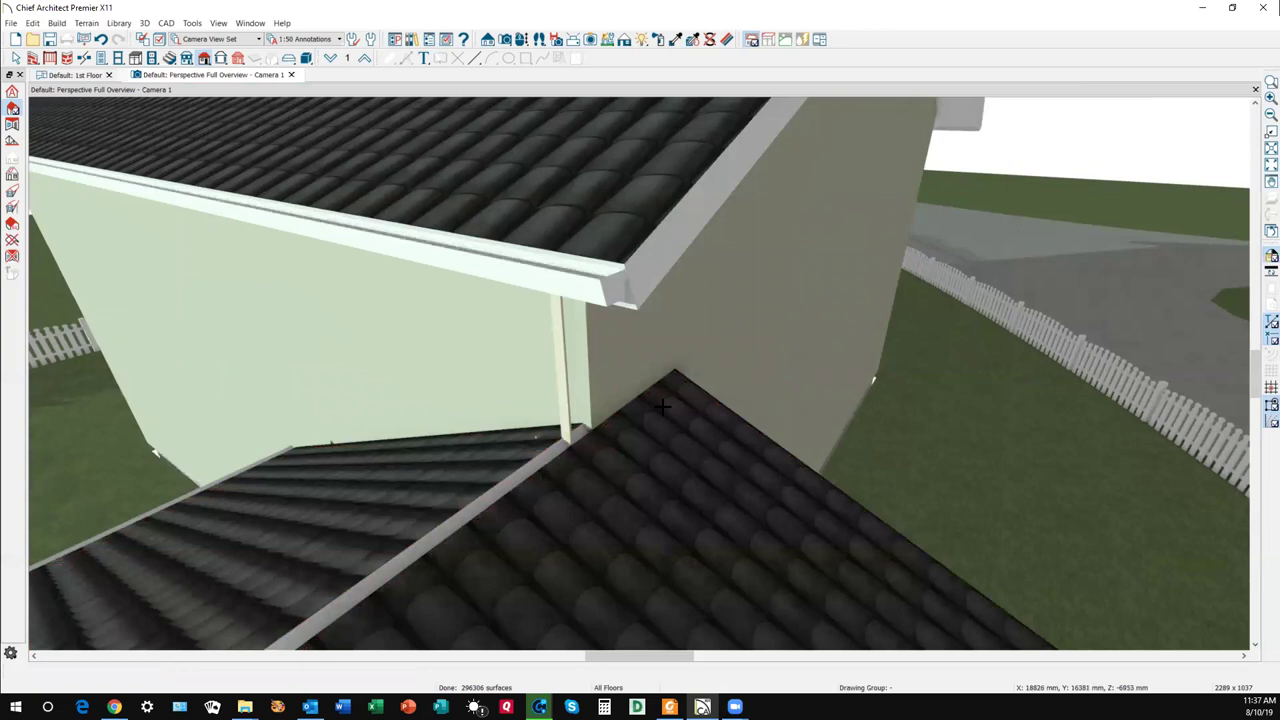
scroll(600, 420, "down", 5)
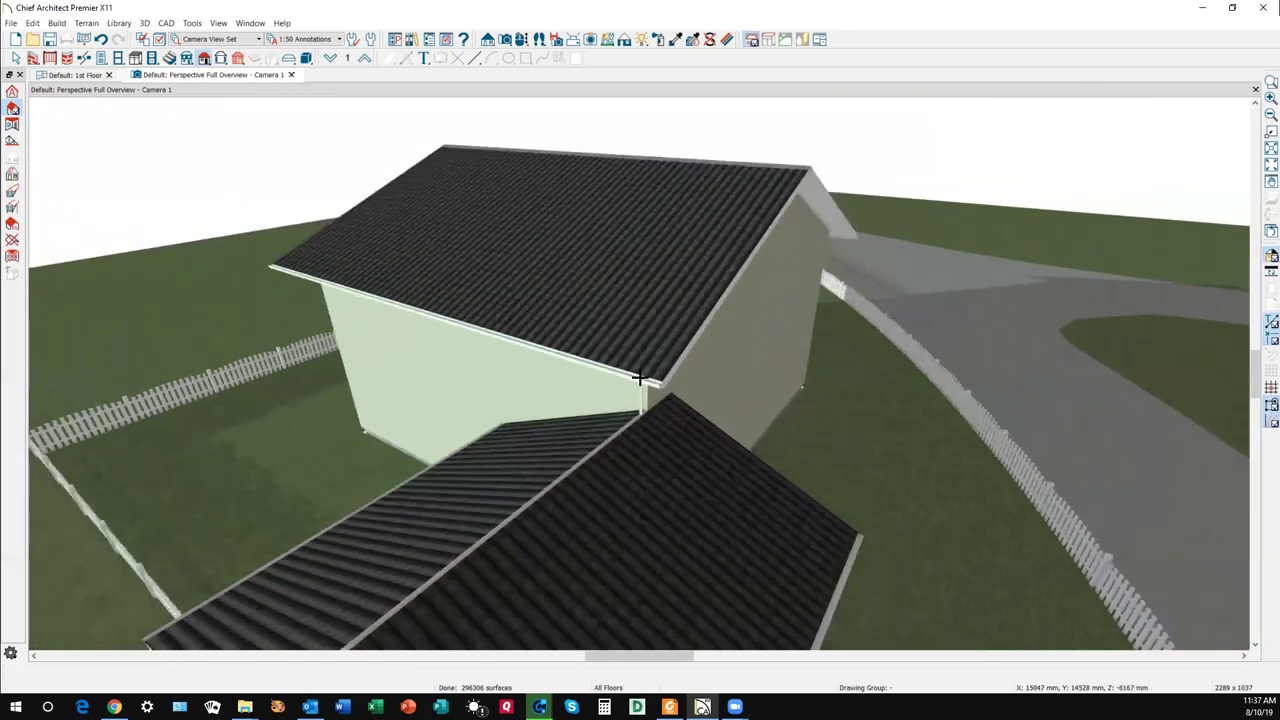
Show the 1st Floor plan, zoom in on the garage room, and return to Select Objects.
key("ctrl+Tab")
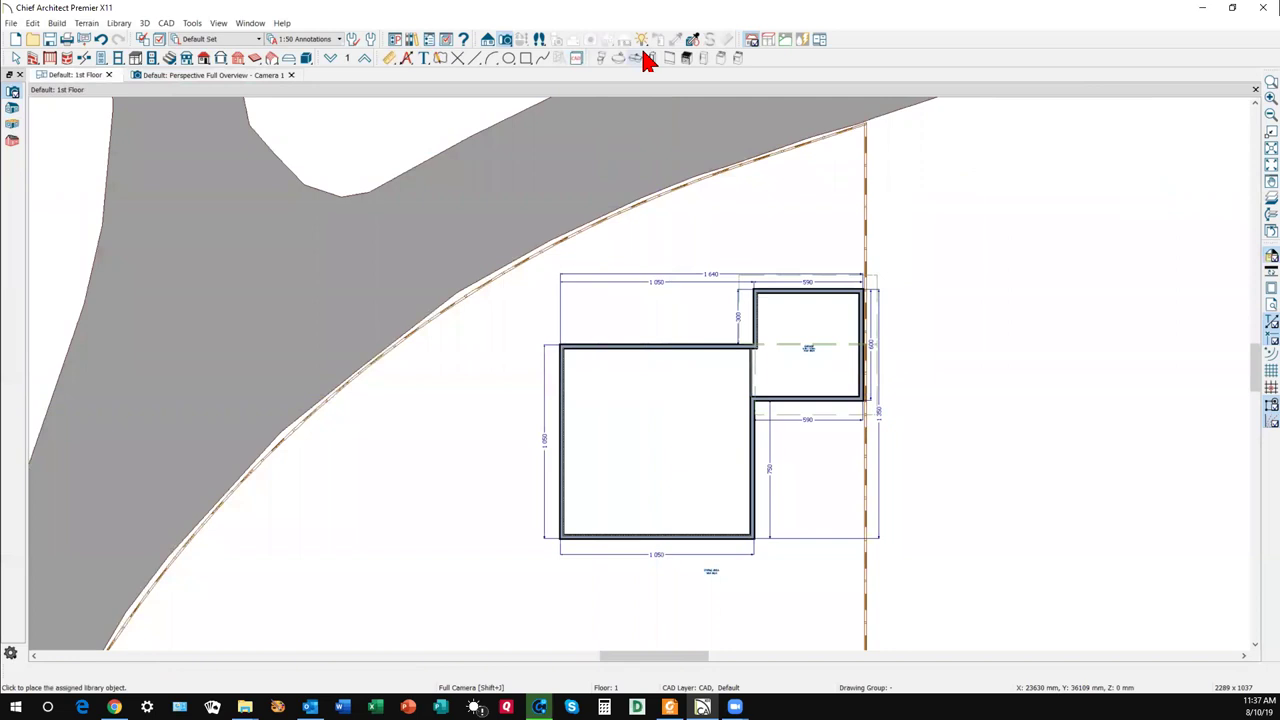
left_click(365, 58)
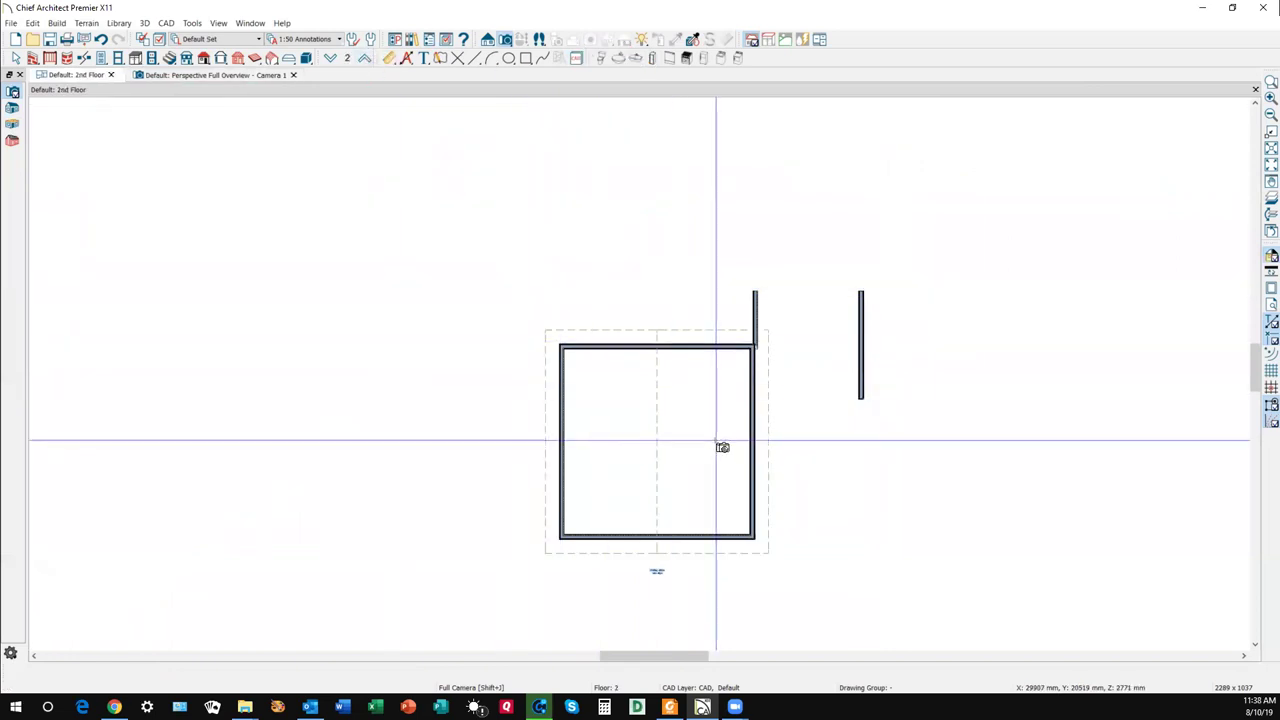
scroll(730, 410, "up", 3)
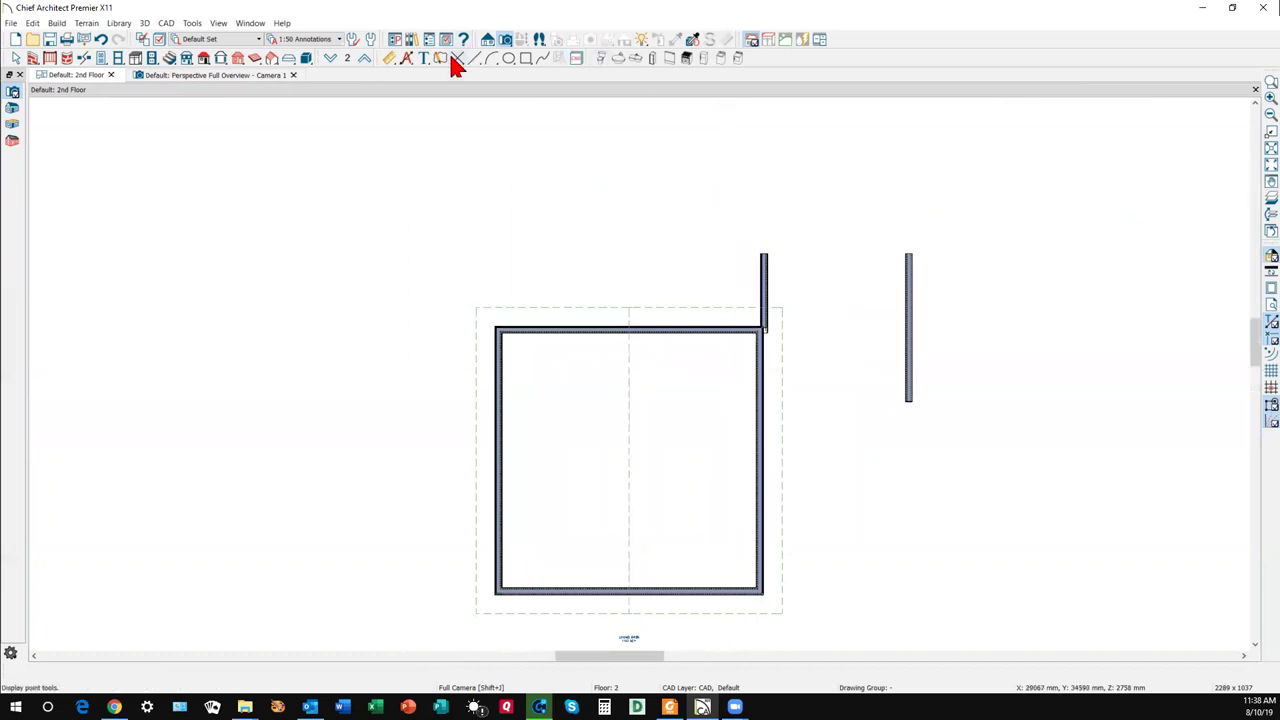
left_click(334, 60)
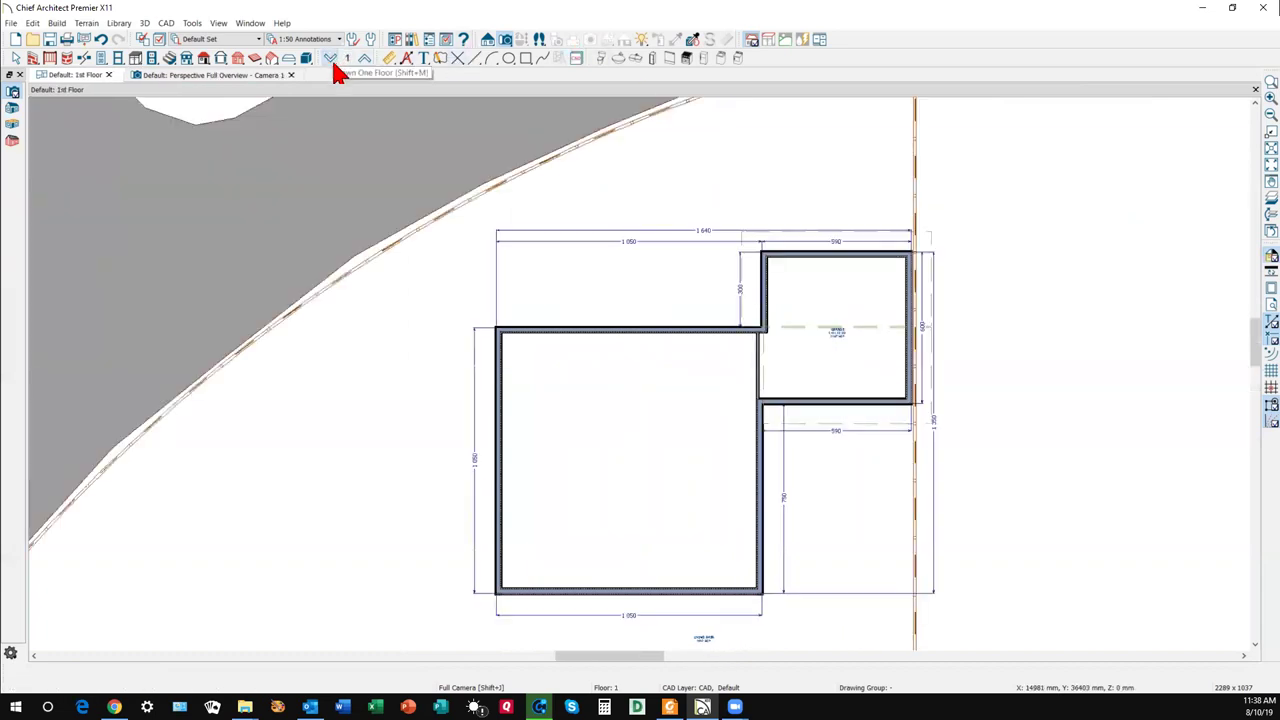
scroll(814, 380, "up", 3)
scroll(814, 380, "up", 2)
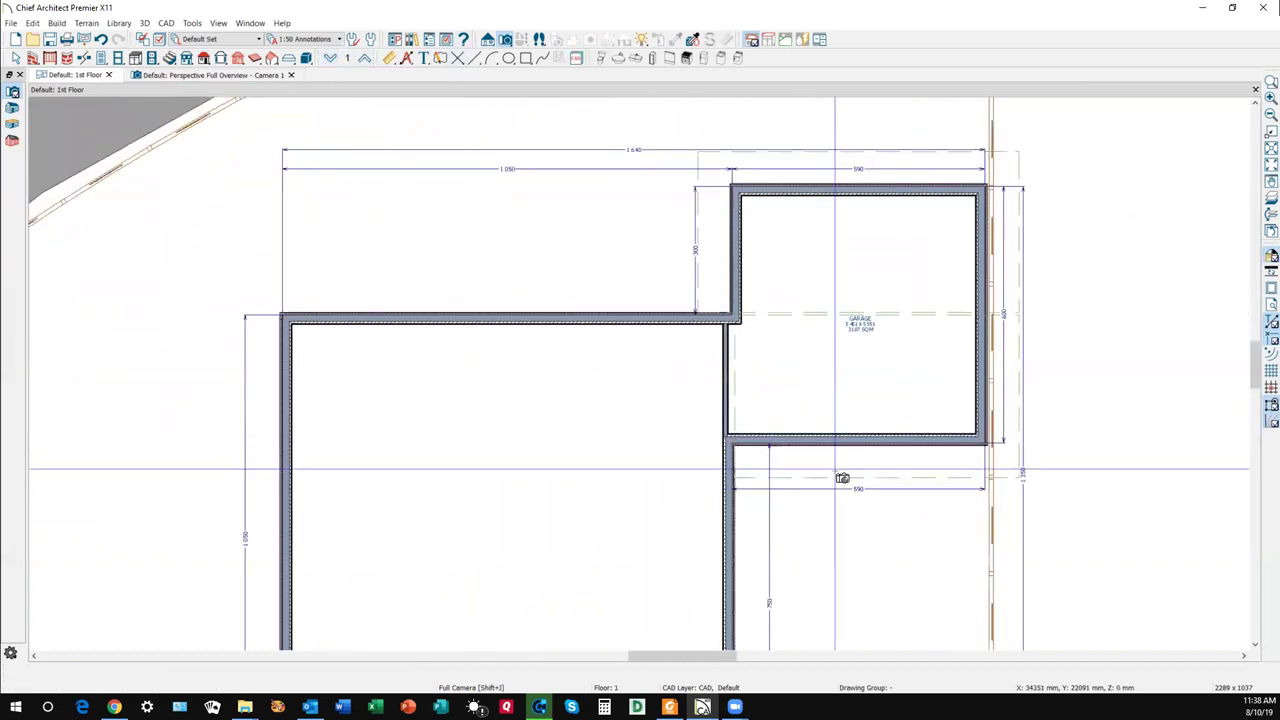
key("space")
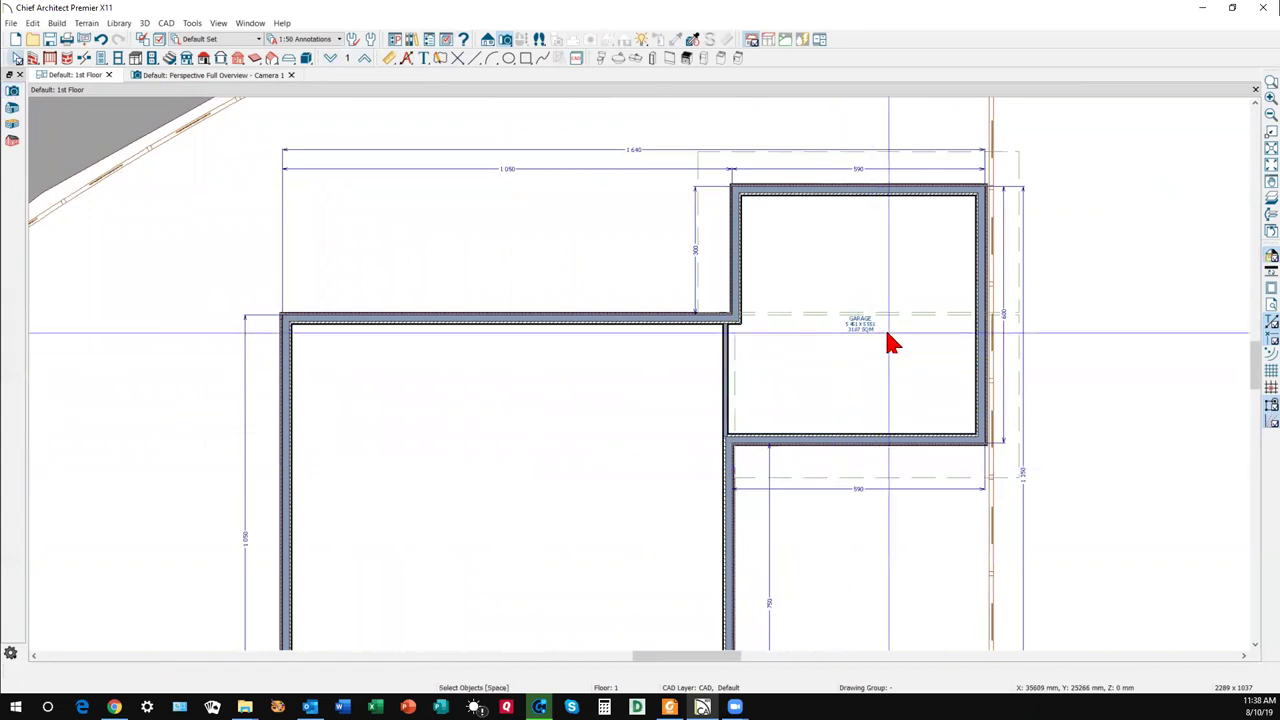
Zoom in on the house wall corner and select the garage roof plane there.
left_click(922, 330)
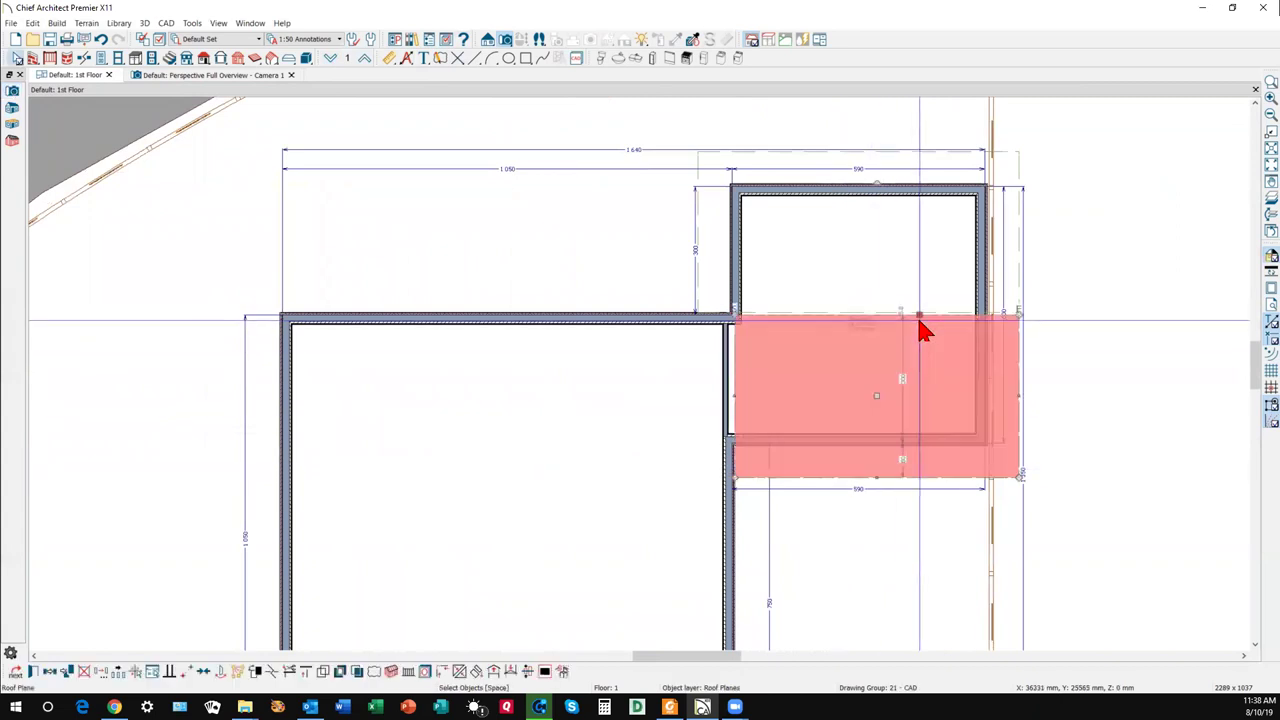
scroll(830, 328, "up", 4)
scroll(740, 340, "up", 2)
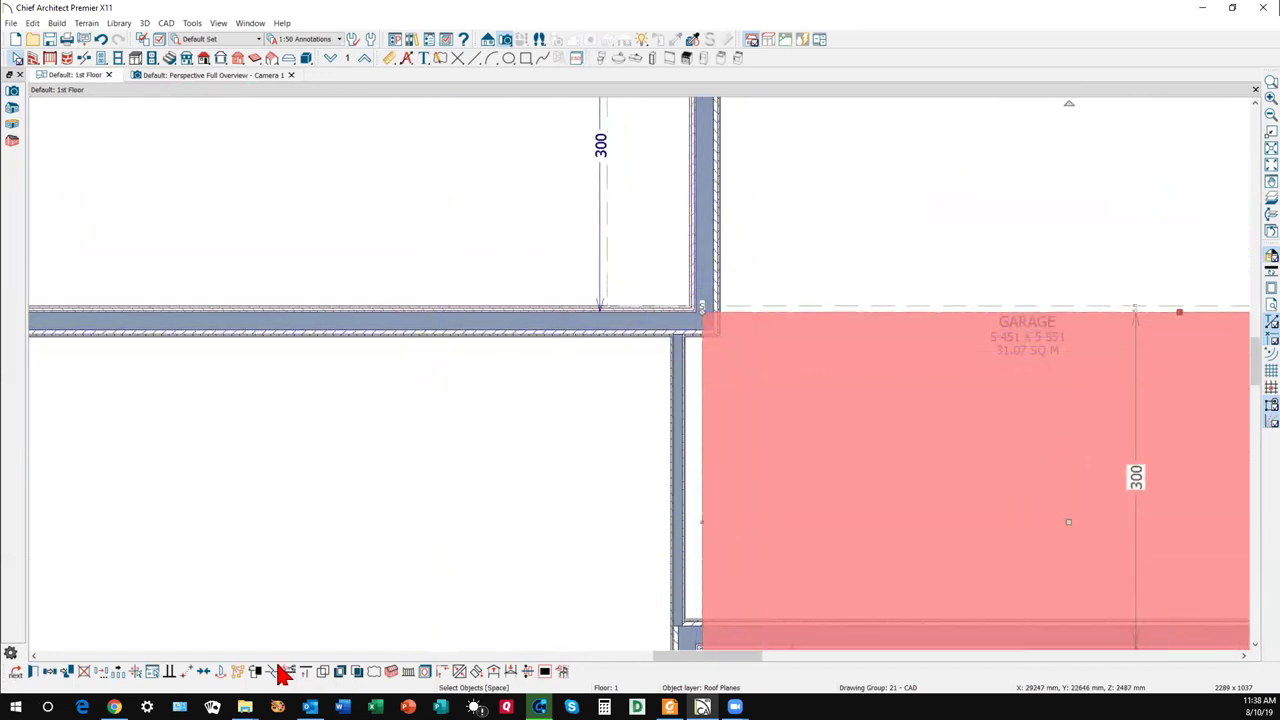
scroll(693, 368, "up", 3)
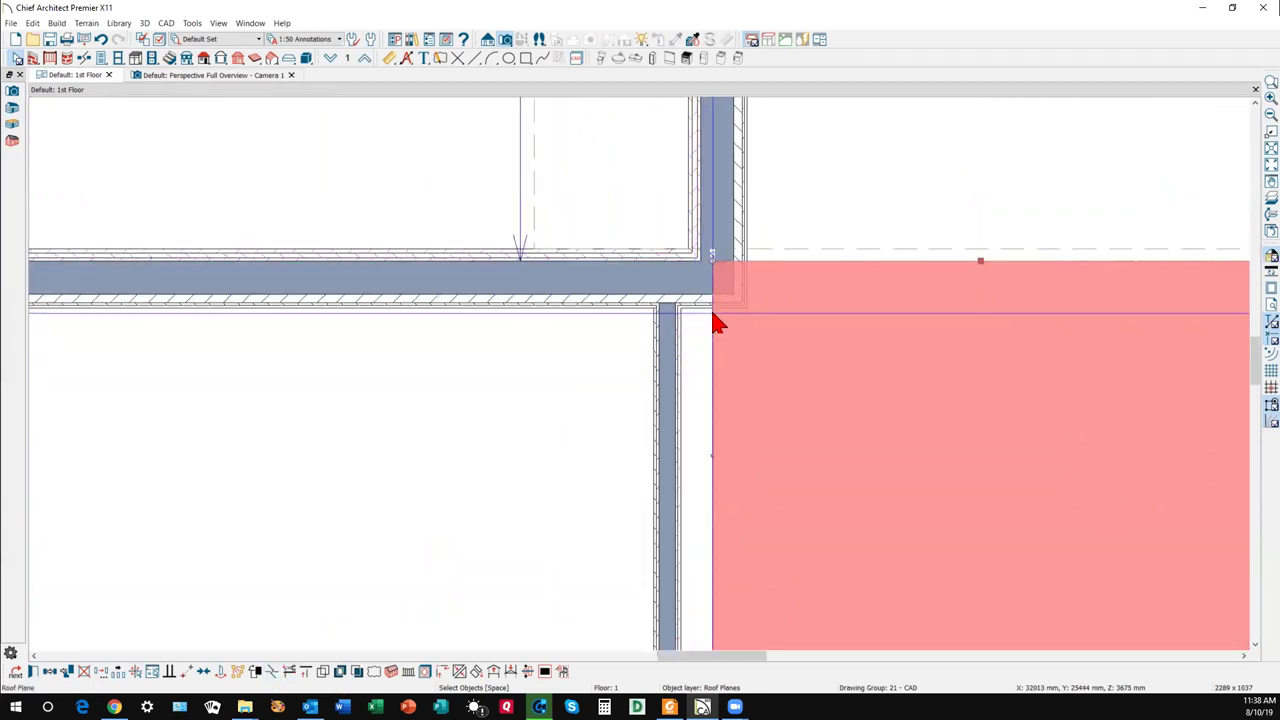
left_click(709, 306)
key("Tab")
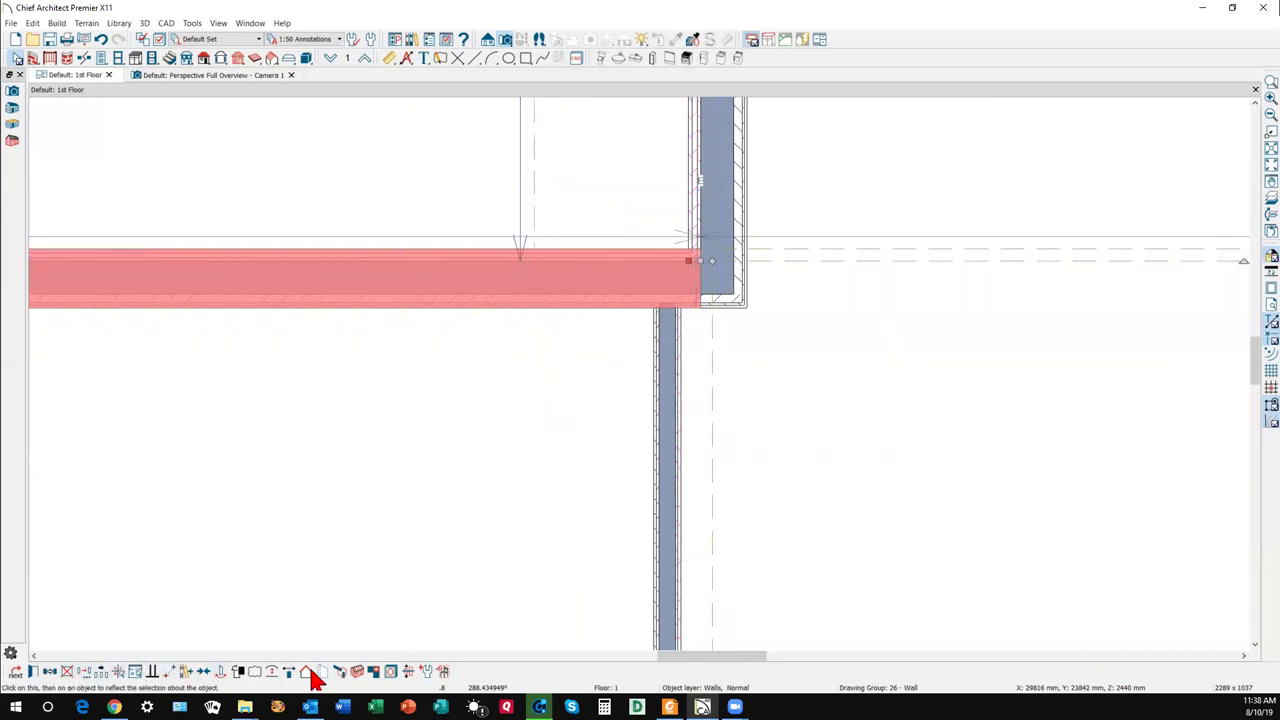
left_click(709, 382)
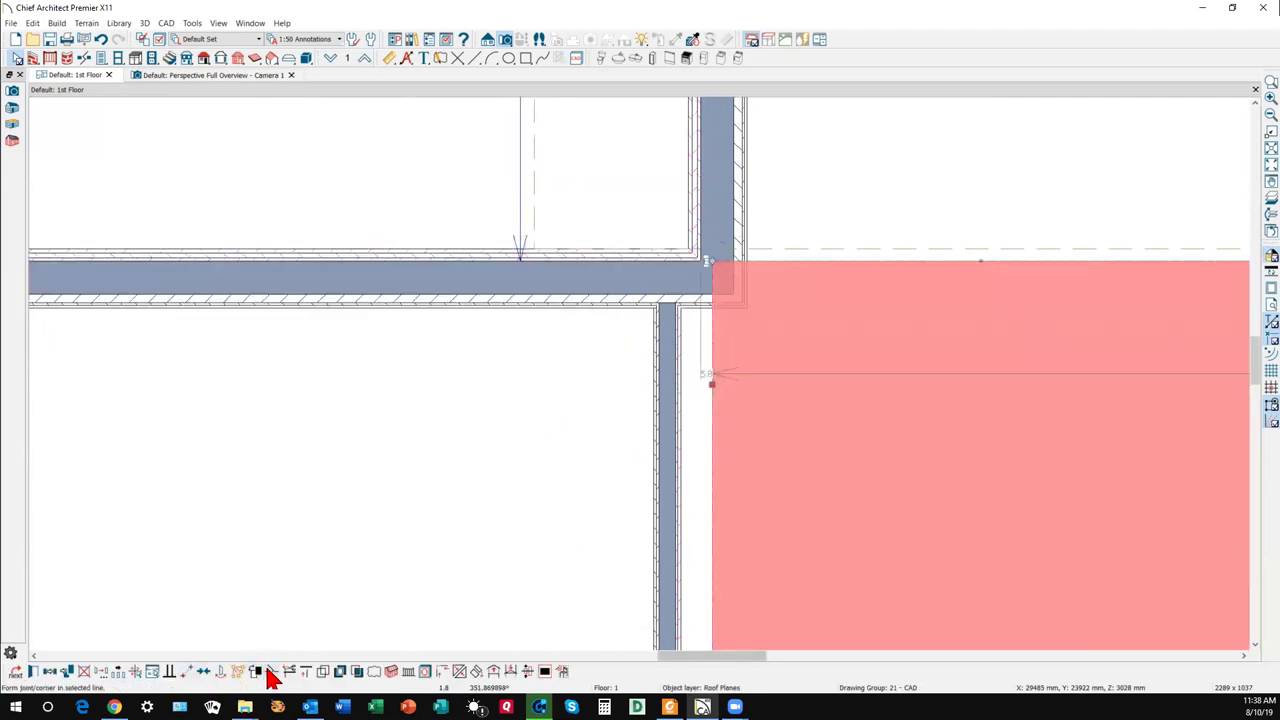
Break the garage roof edge and drag its segments around the wall corner; select the house roof edge.
left_click(271, 671)
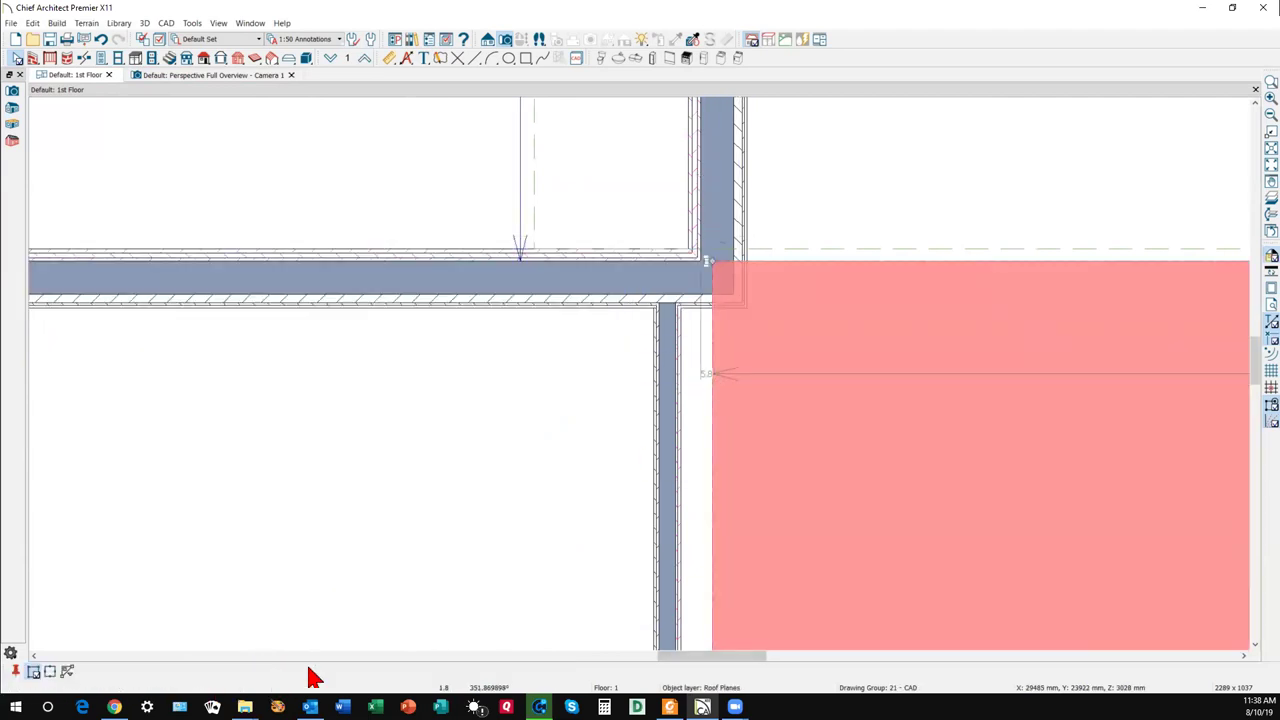
left_click(711, 319)
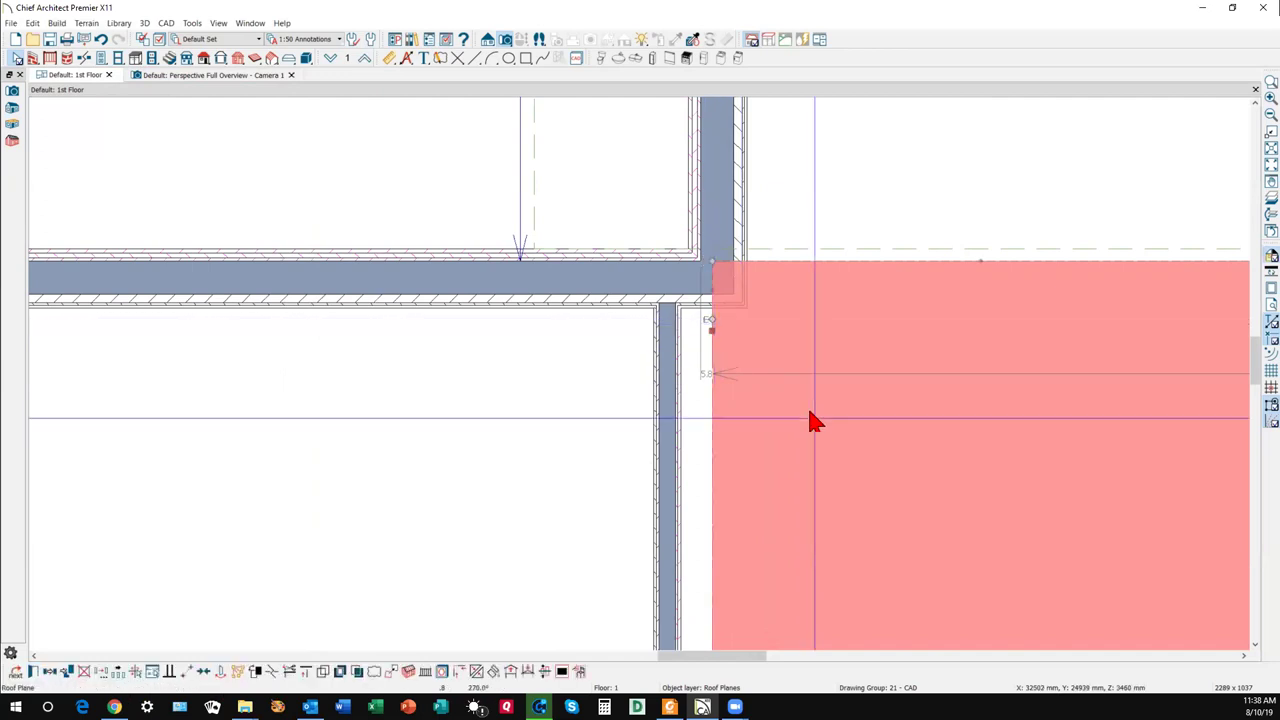
left_click_drag(712, 292, 748, 298)
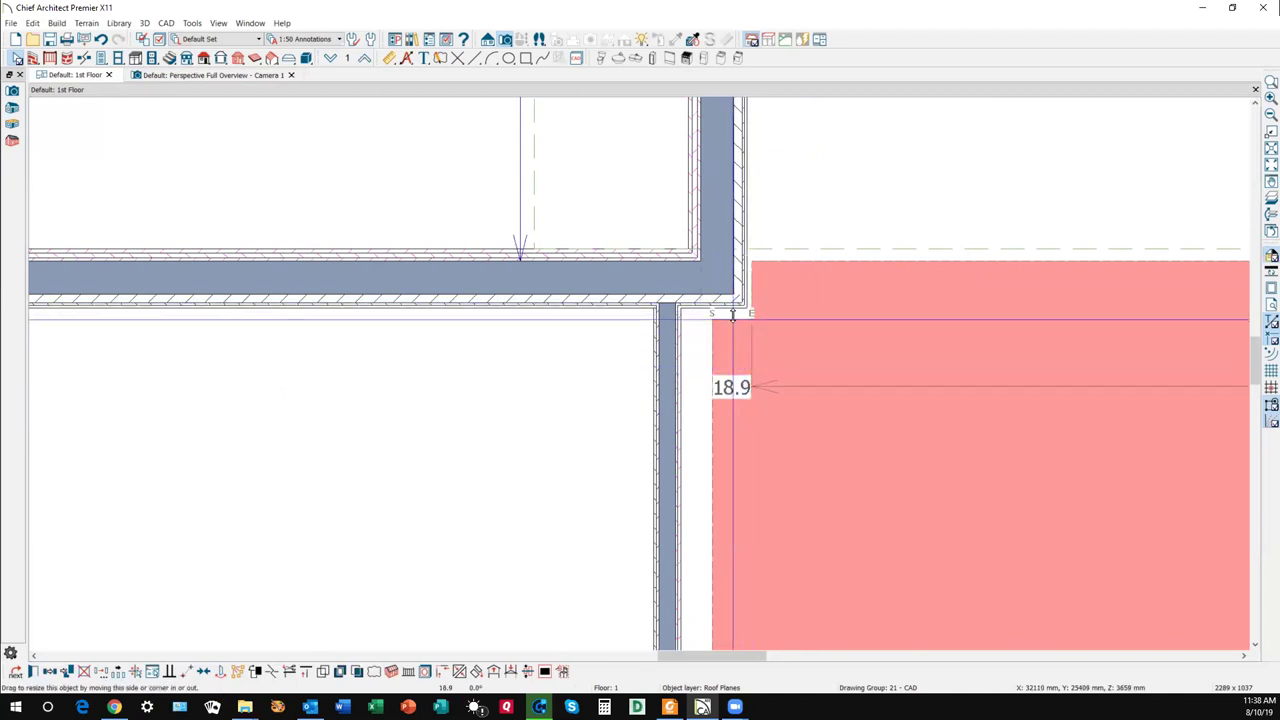
left_click(734, 312)
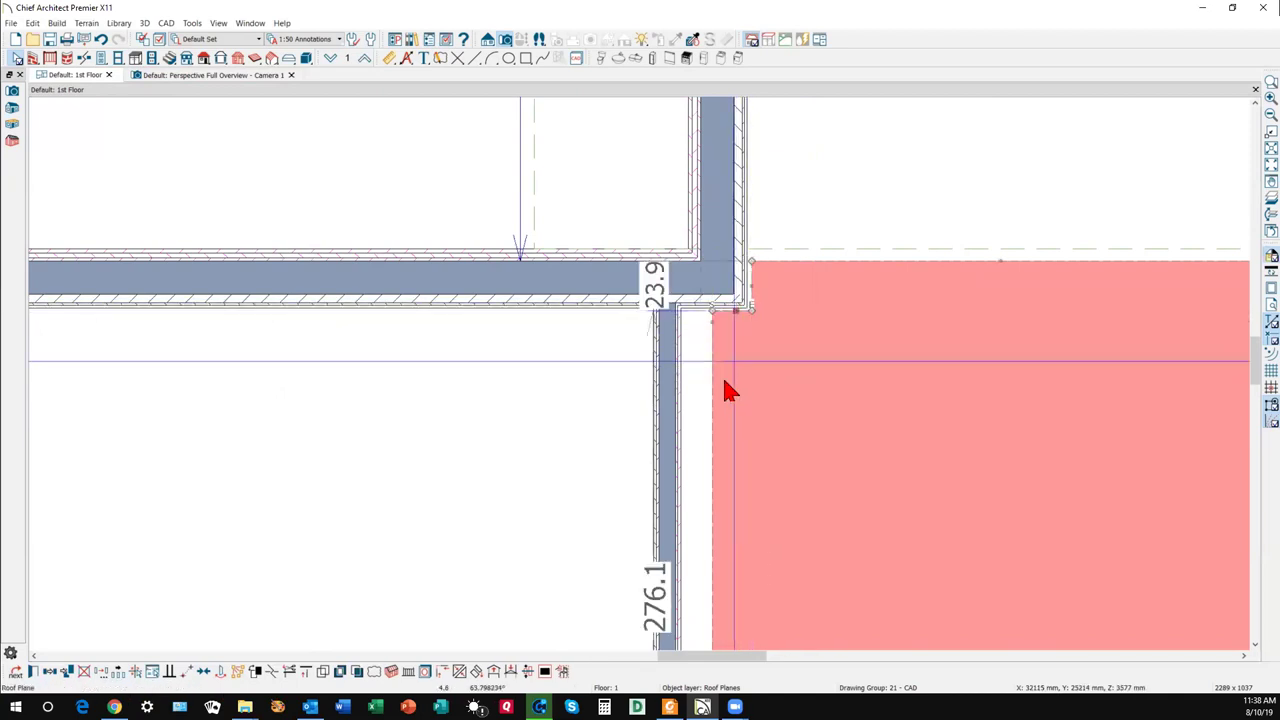
left_click_drag(711, 323, 683, 328)
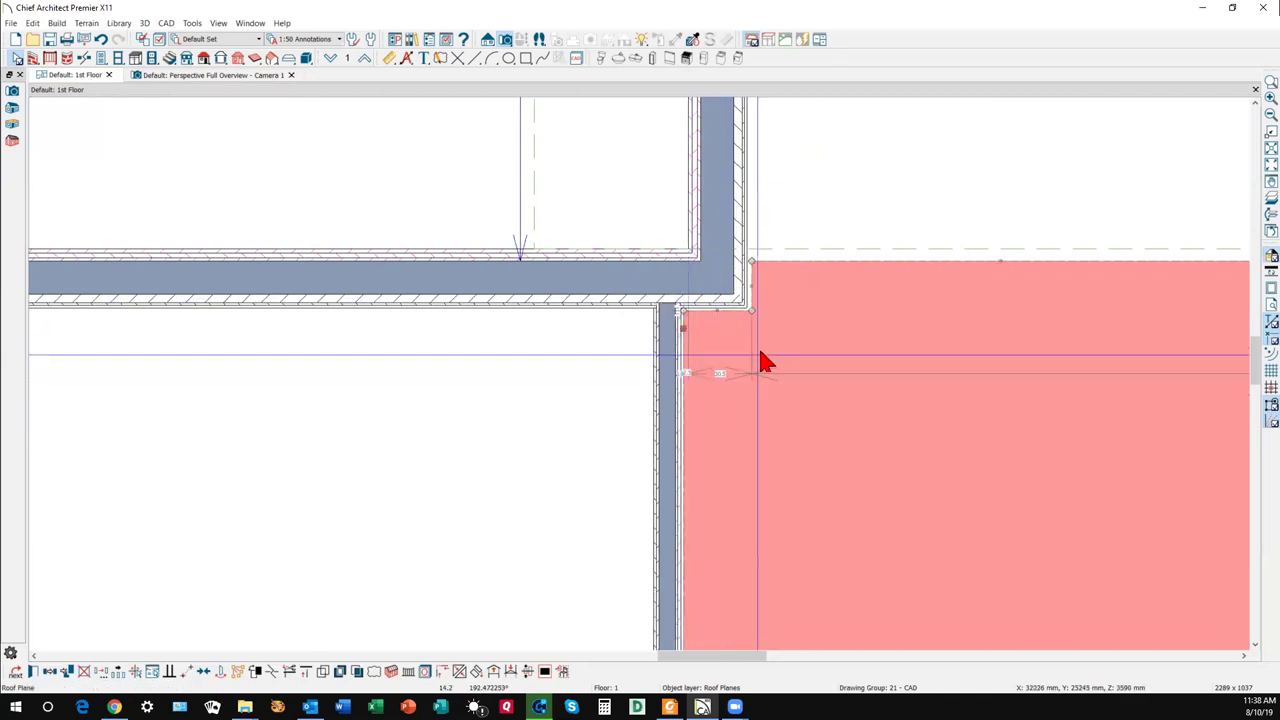
left_click(901, 250)
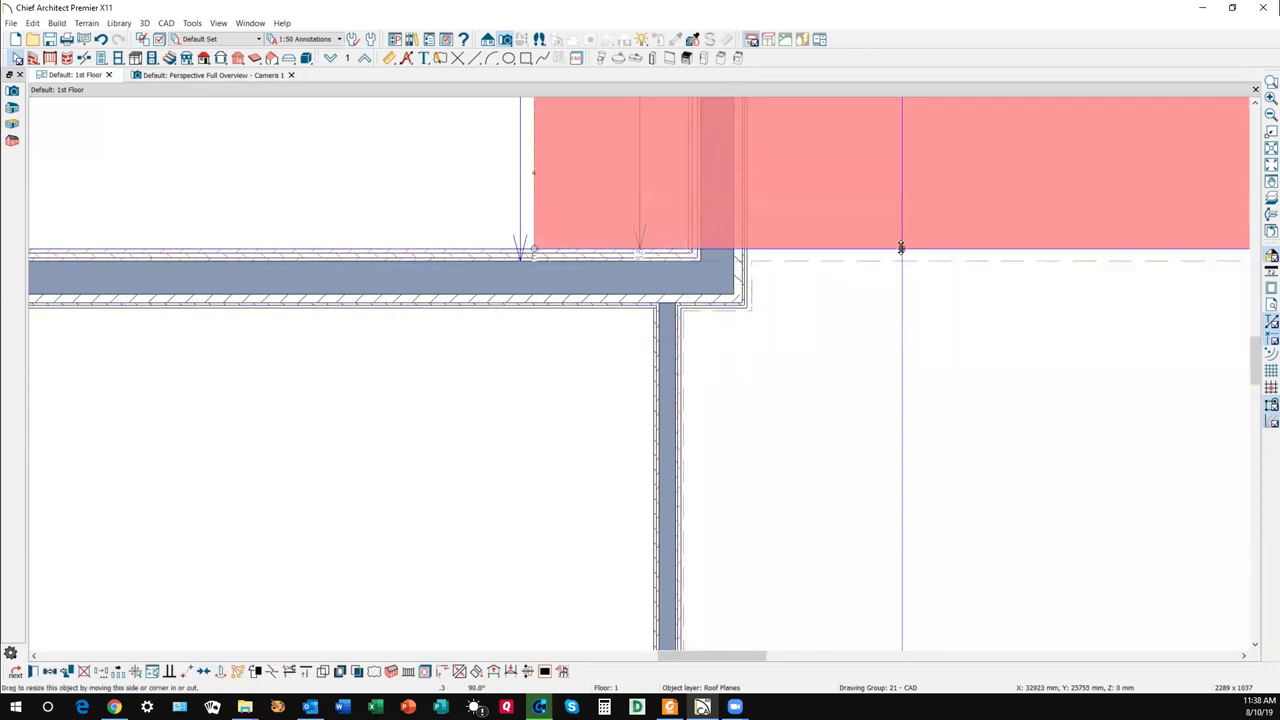
left_click(901, 248)
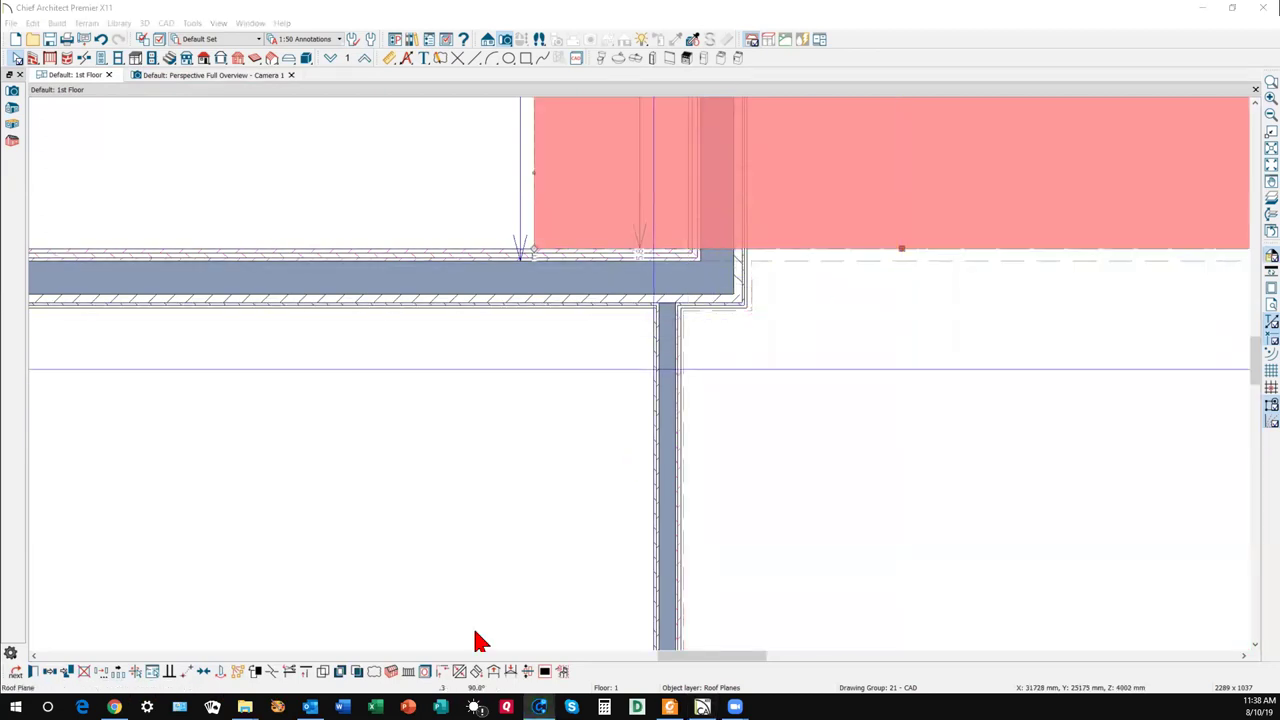
Join the garage roof plane's top edge to the main house roof edge.
left_click(462, 672)
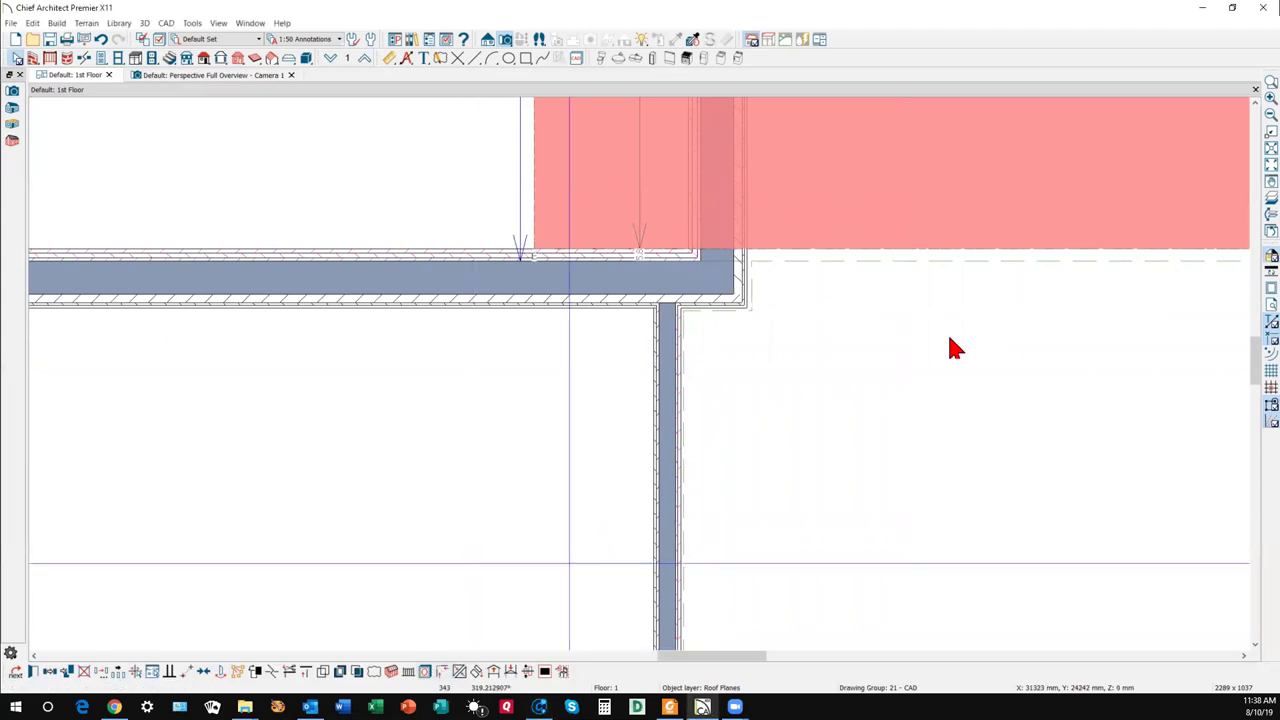
left_click(994, 262)
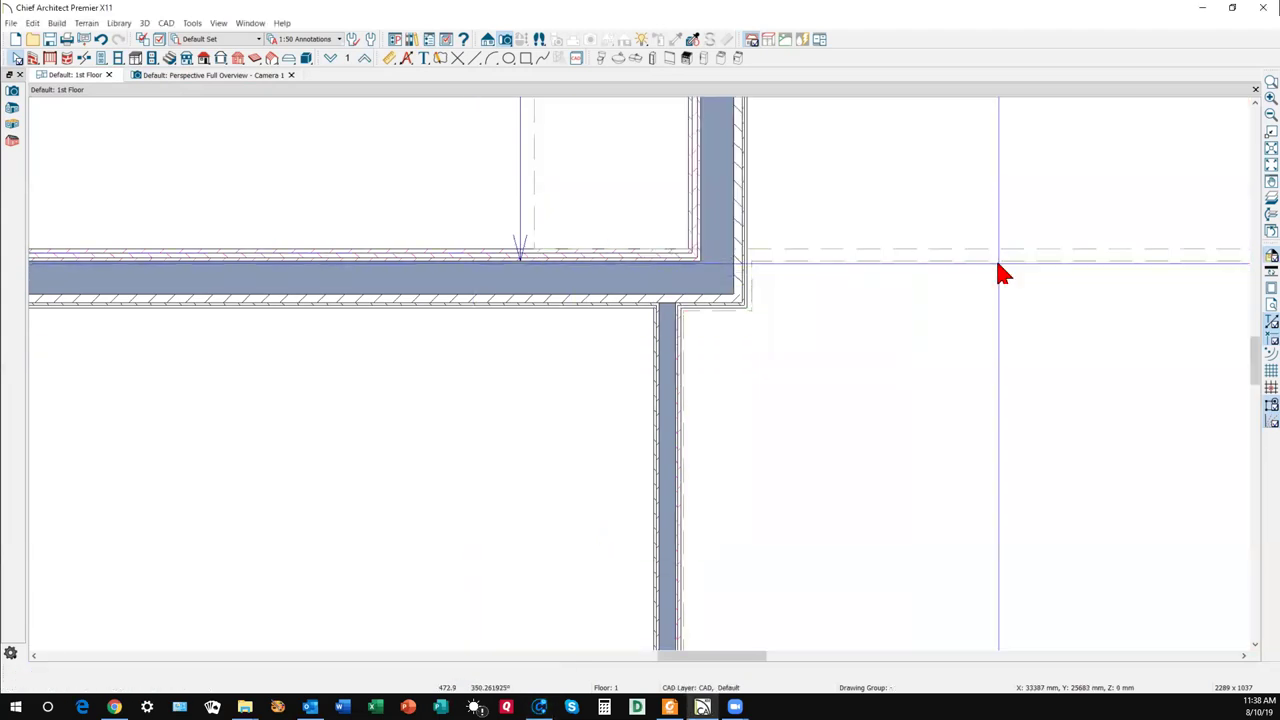
left_click(998, 266)
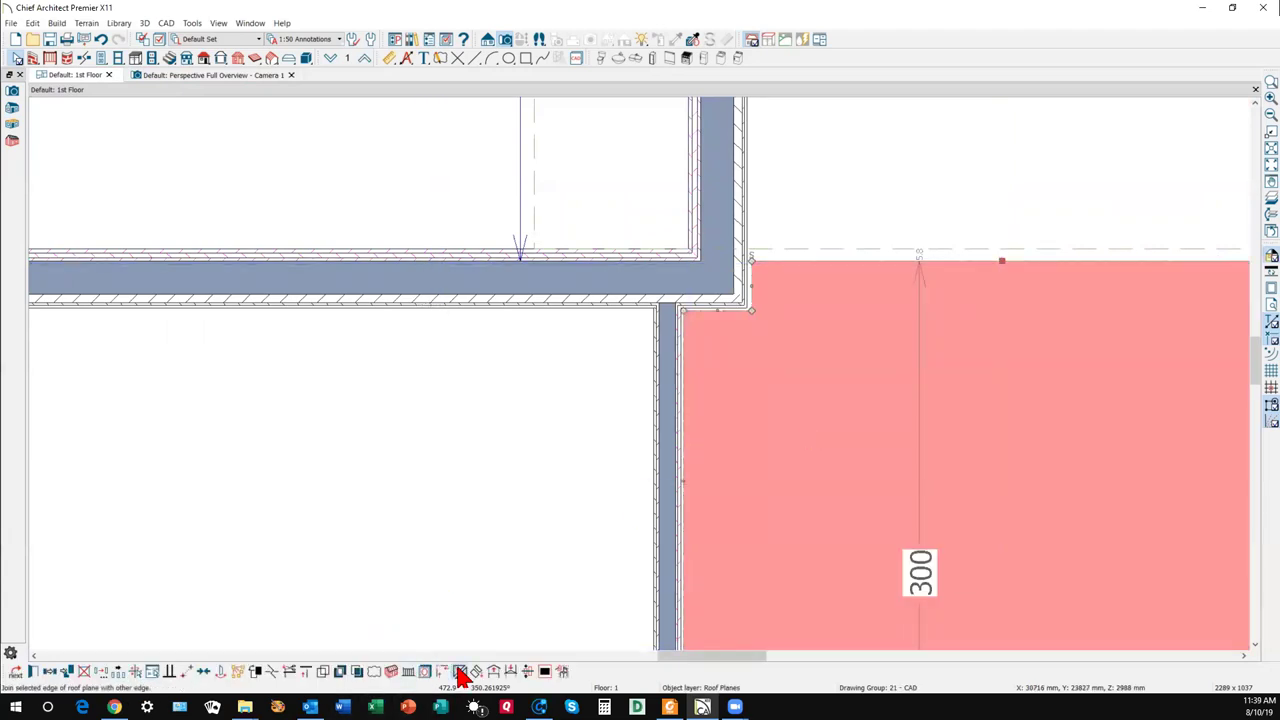
left_click(460, 674)
left_click(996, 247)
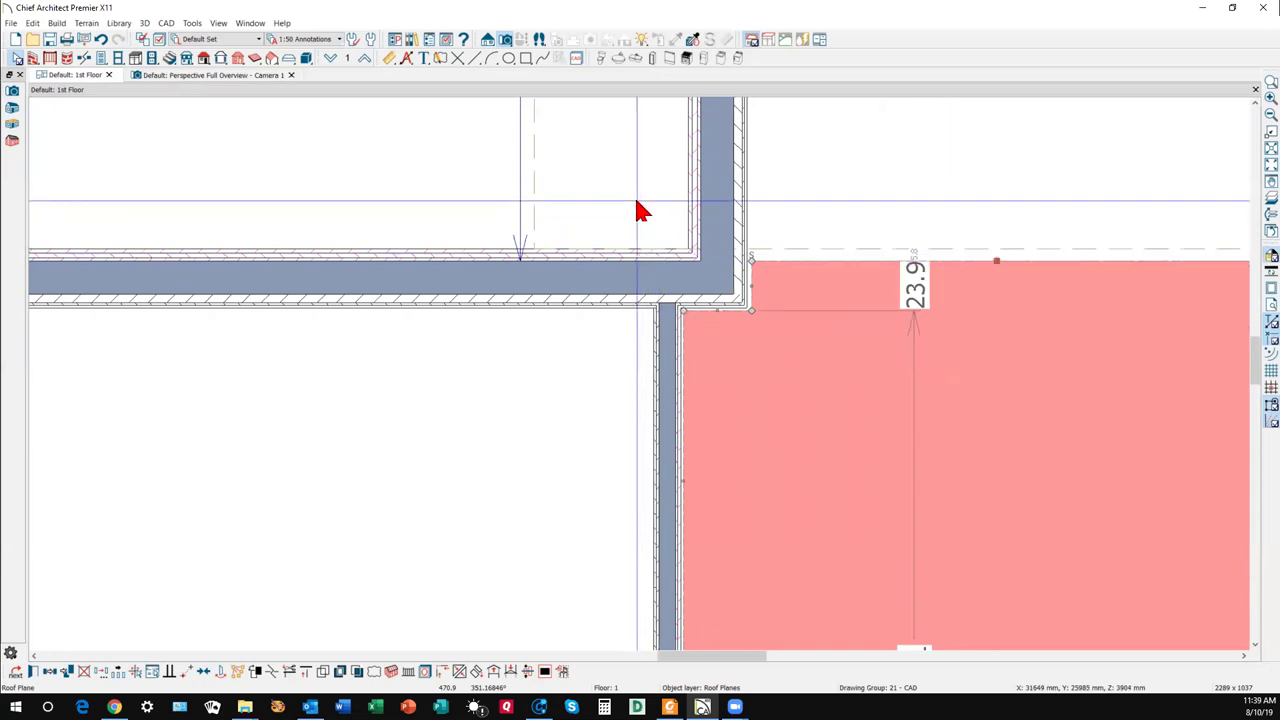
scroll(642, 211, "up", 1)
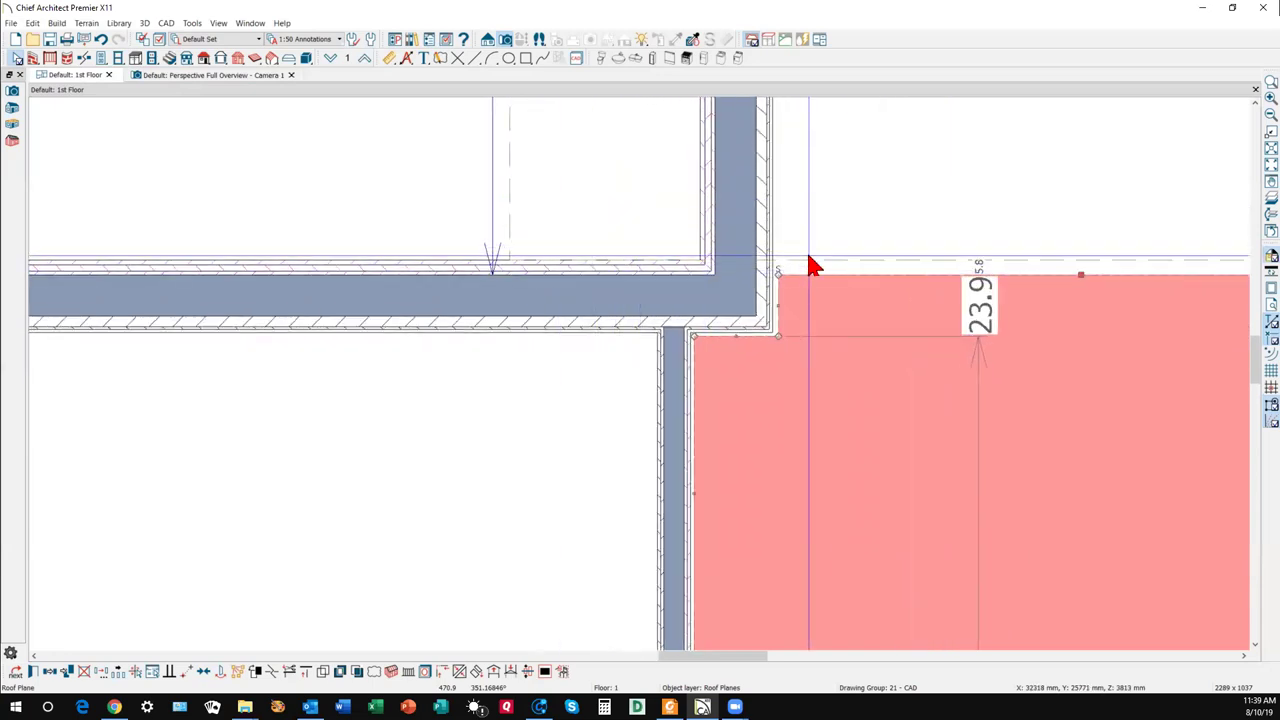
key("Escape")
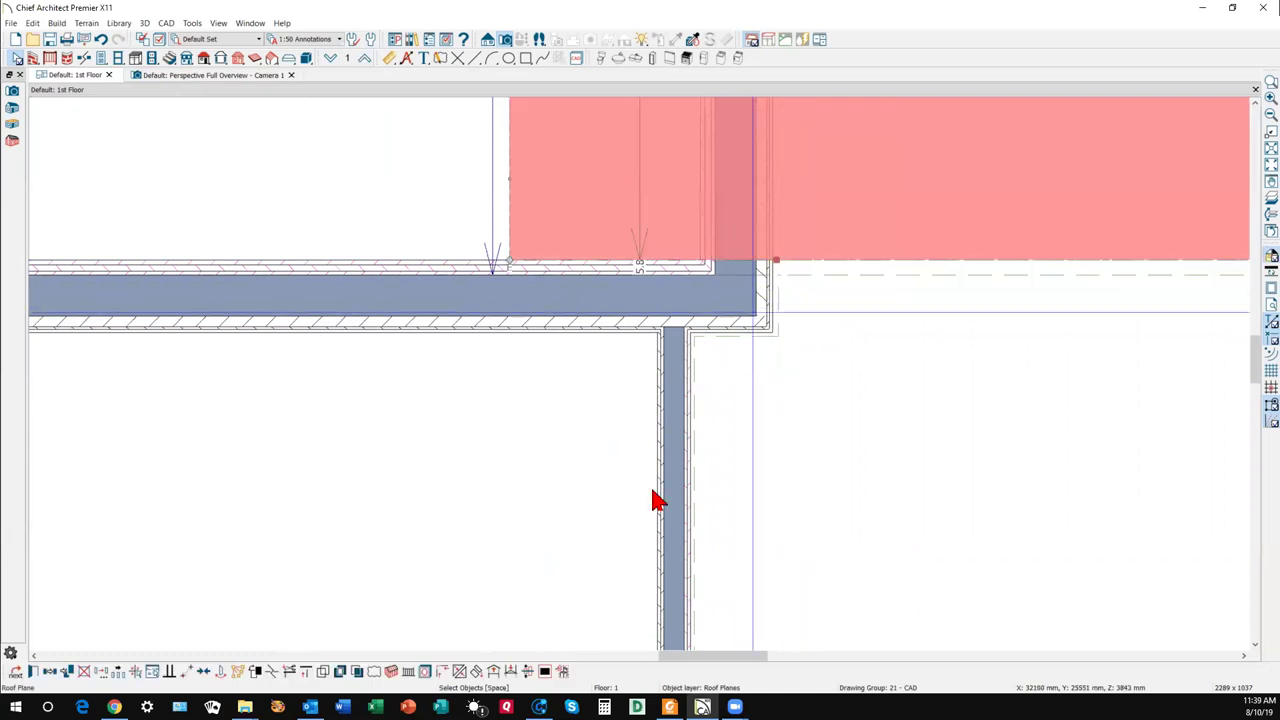
Add a corner to the house roof edge and pull that edge segment down past the corner.
left_click(277, 673)
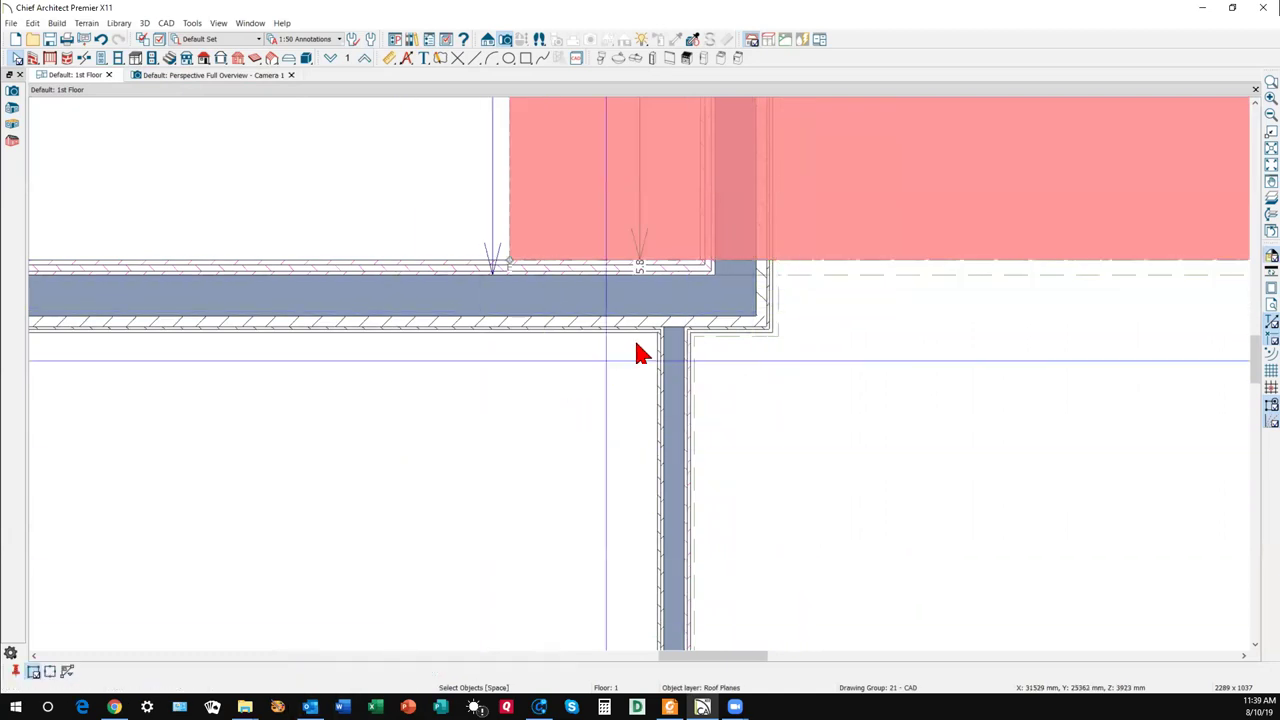
left_click(784, 270)
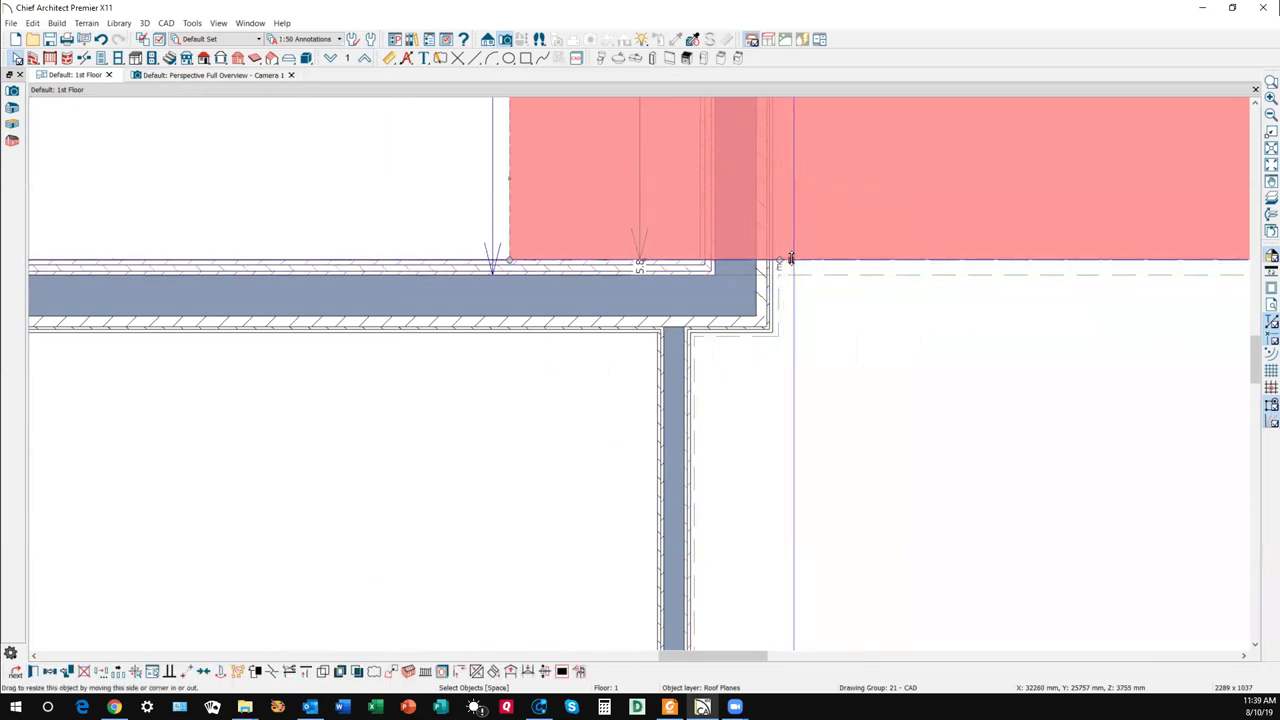
left_click_drag(791, 263, 803, 334)
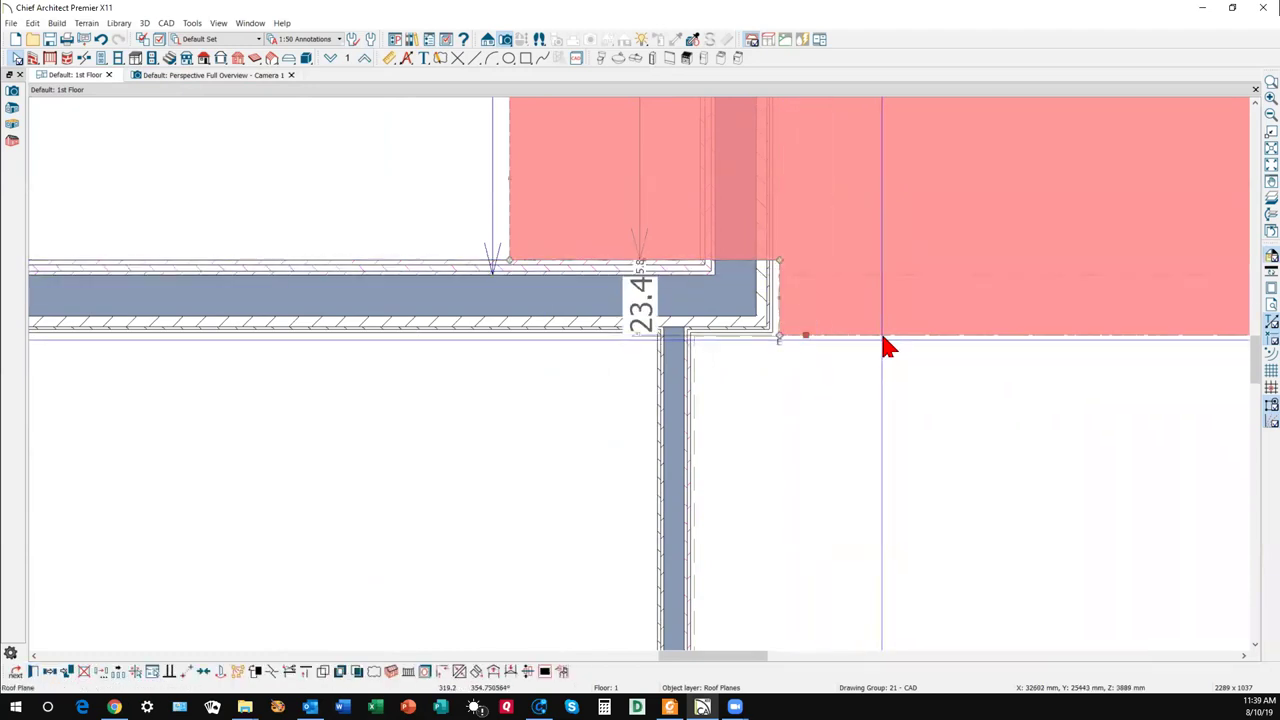
left_click_drag(883, 339, 883, 339)
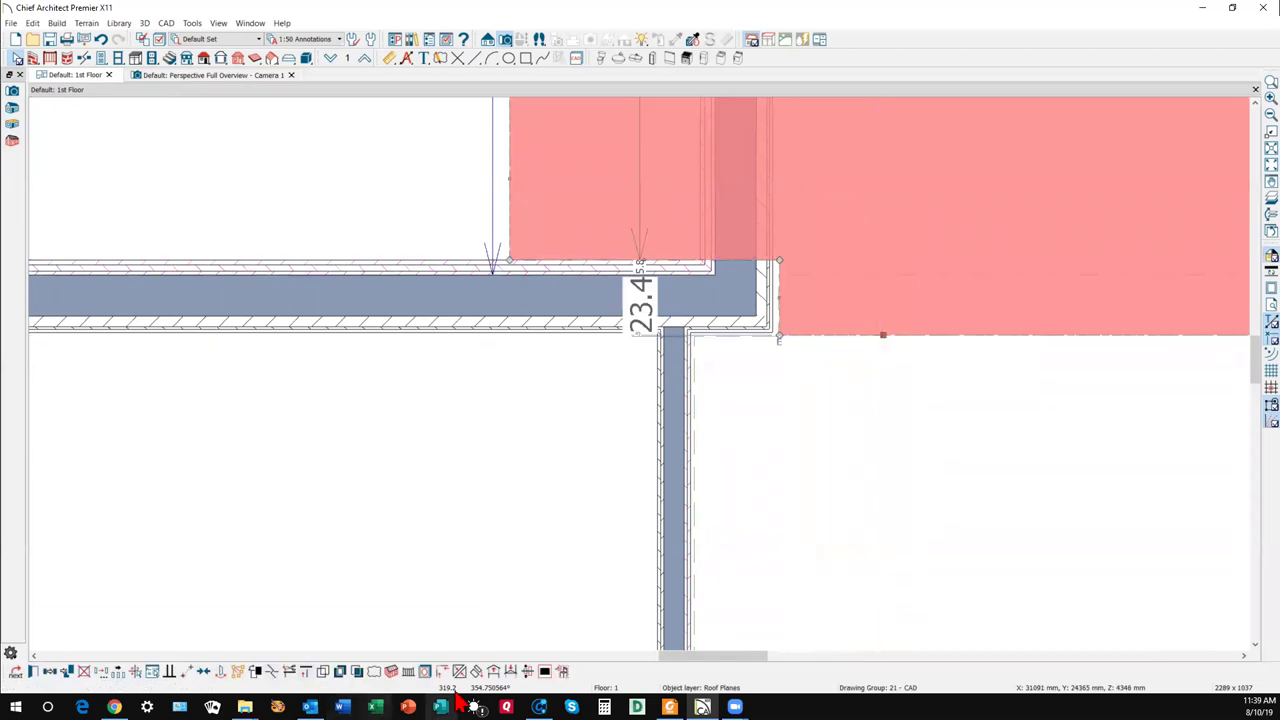
Join the house roof edge to the garage roof edge and nudge the house roof edge into line.
left_click(460, 671)
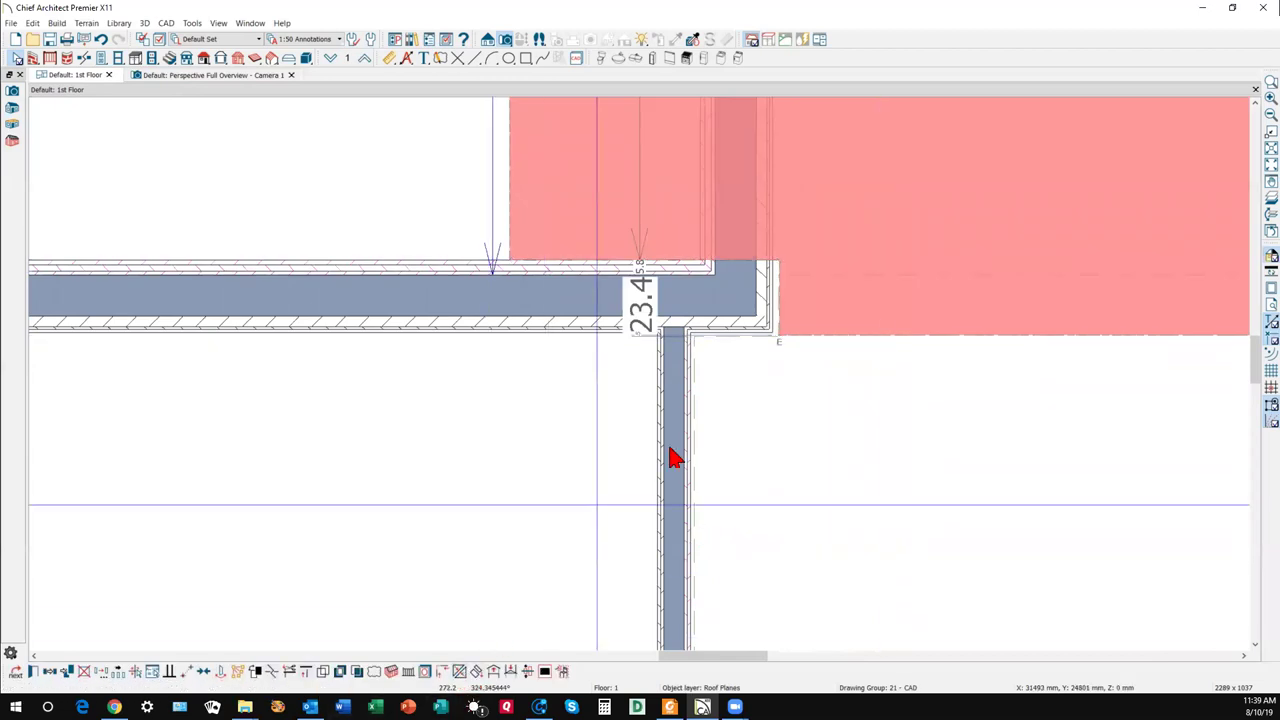
left_click(906, 272)
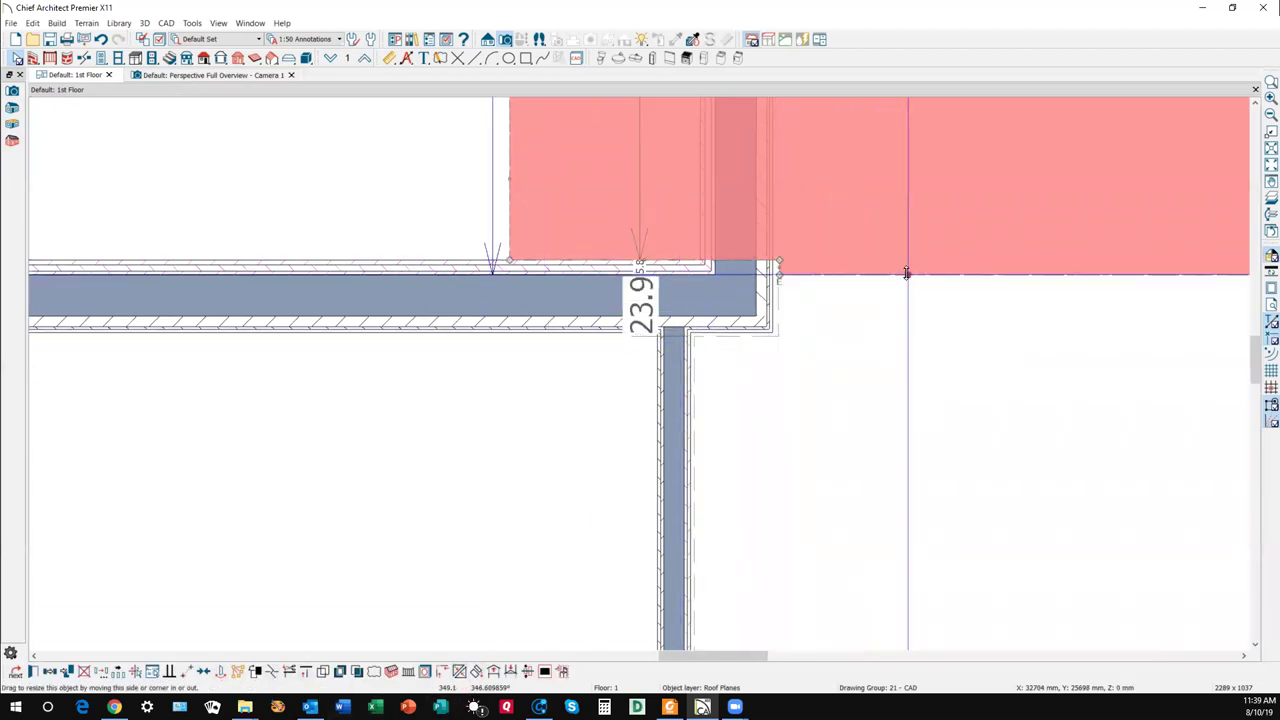
left_click(835, 318)
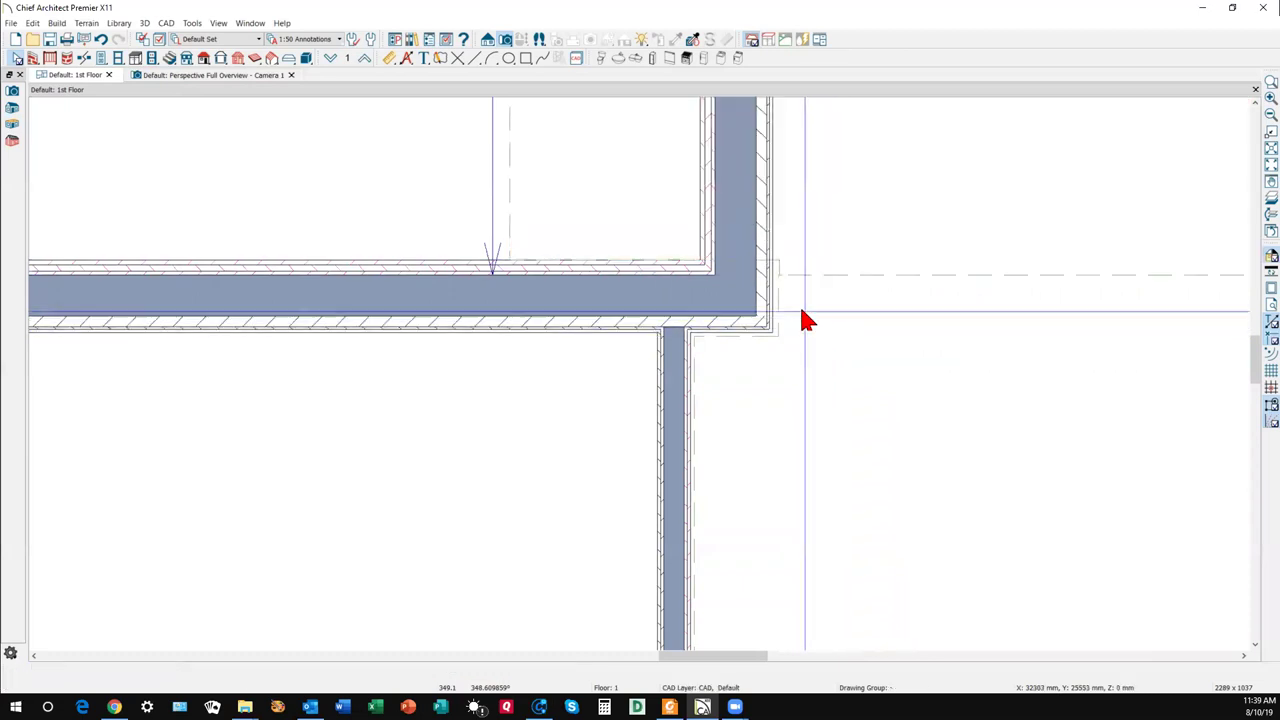
scroll(800, 290, "up", 4)
scroll(798, 271, "up", 4)
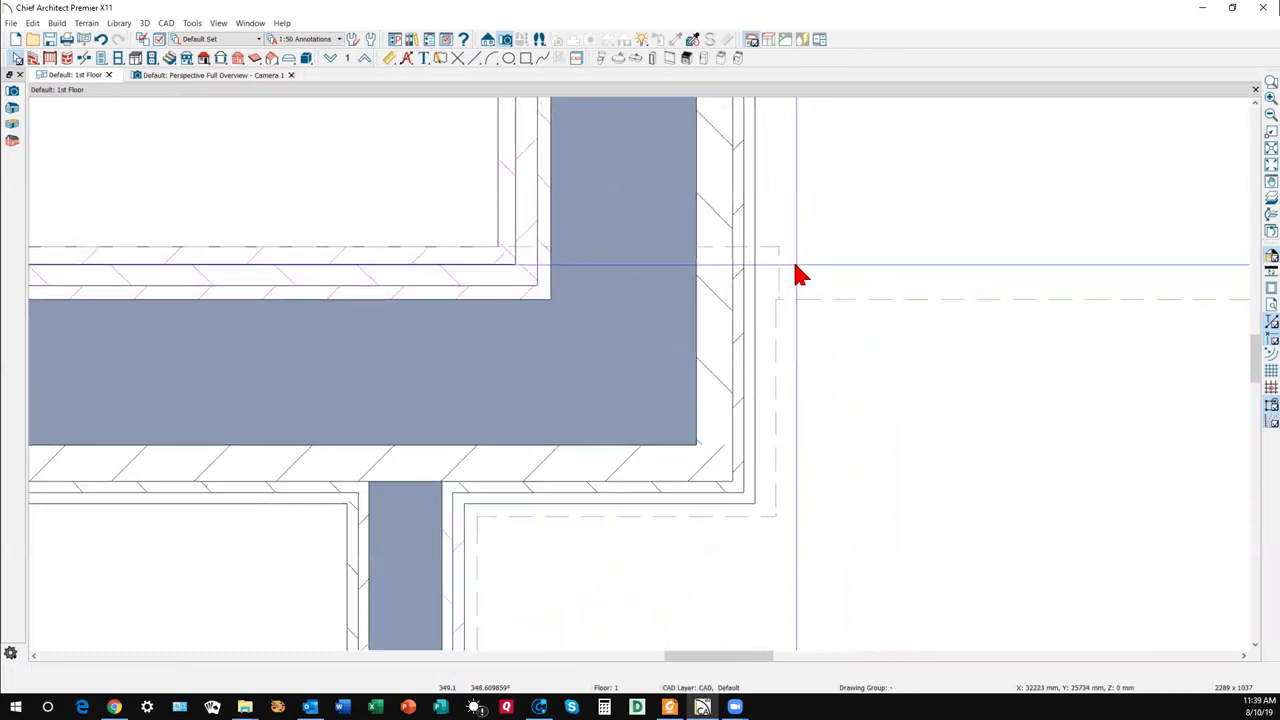
left_click(776, 285)
left_click_drag(778, 290, 800, 337)
scroll(705, 362, "down", 2)
scroll(705, 362, "down", 5)
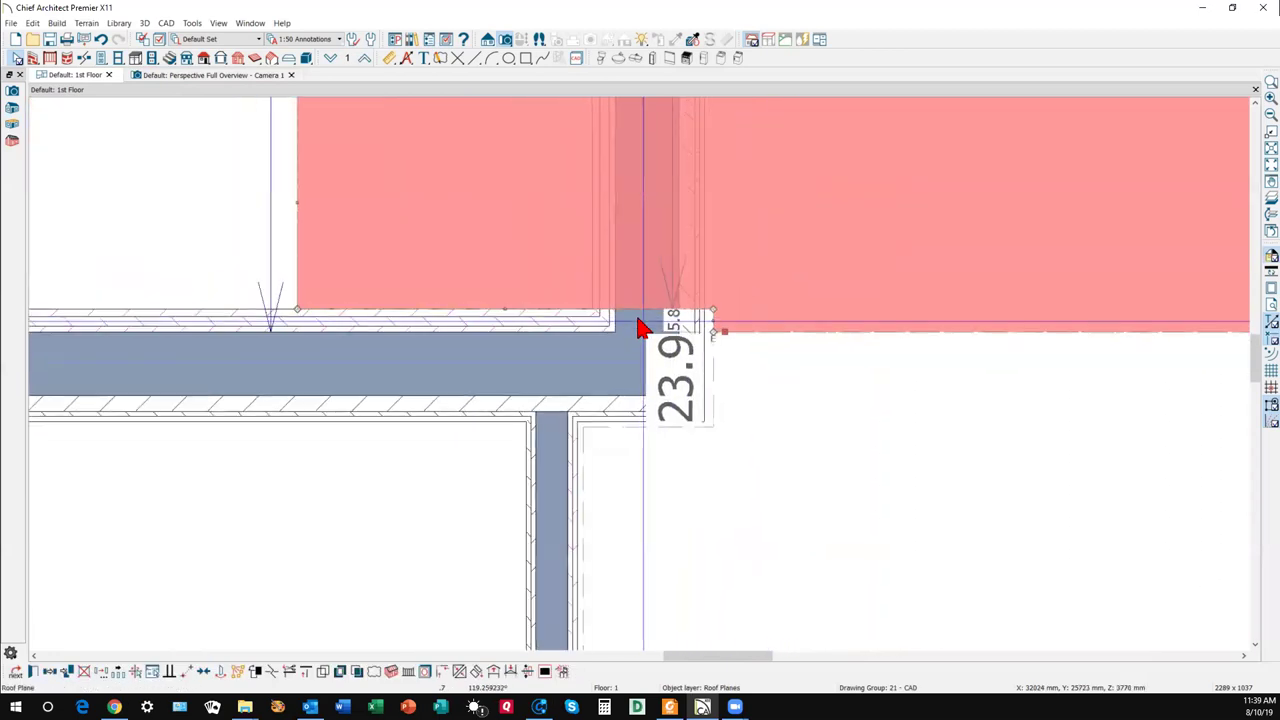
key("Escape")
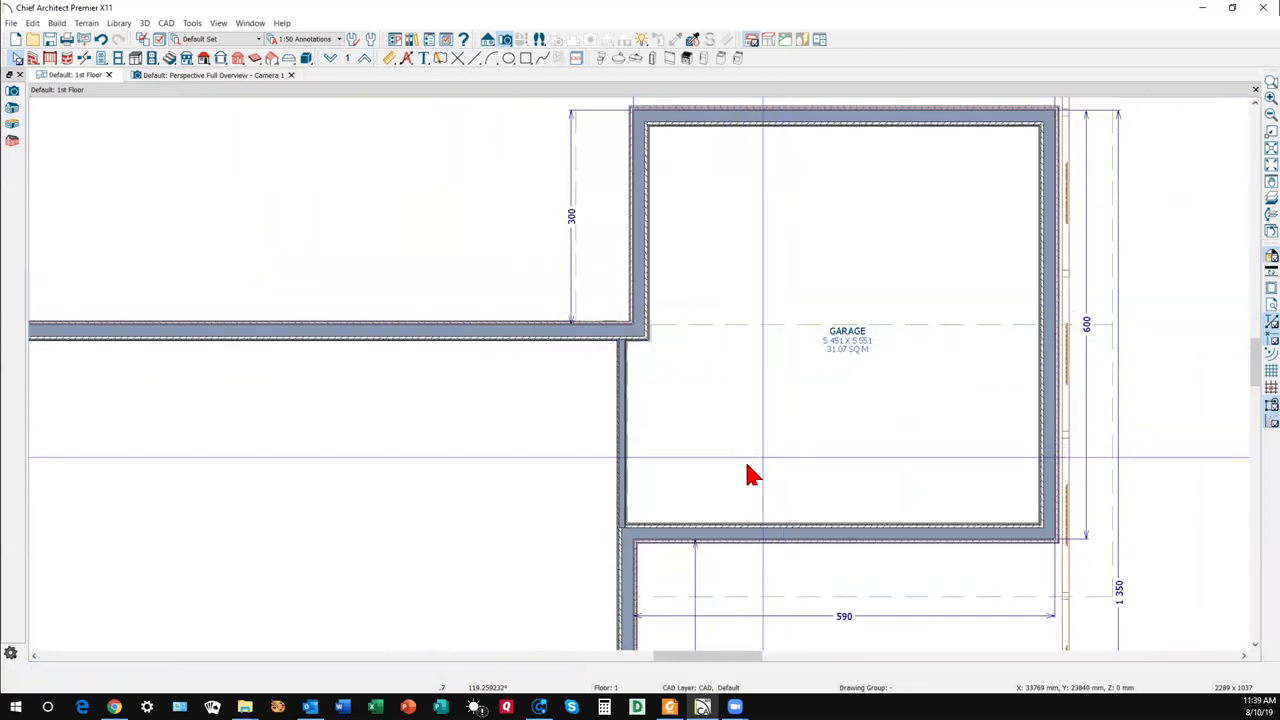
left_click(748, 596)
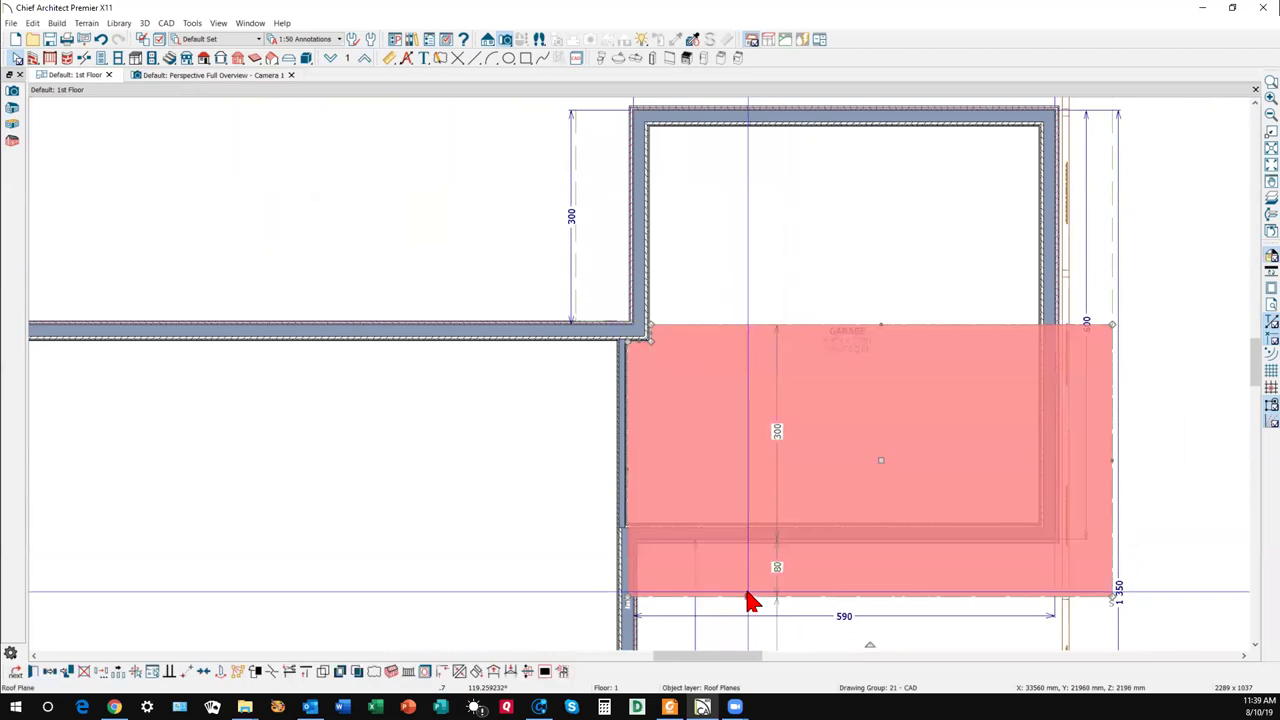
scroll(765, 429, "down", 3)
scroll(767, 427, "up", 1)
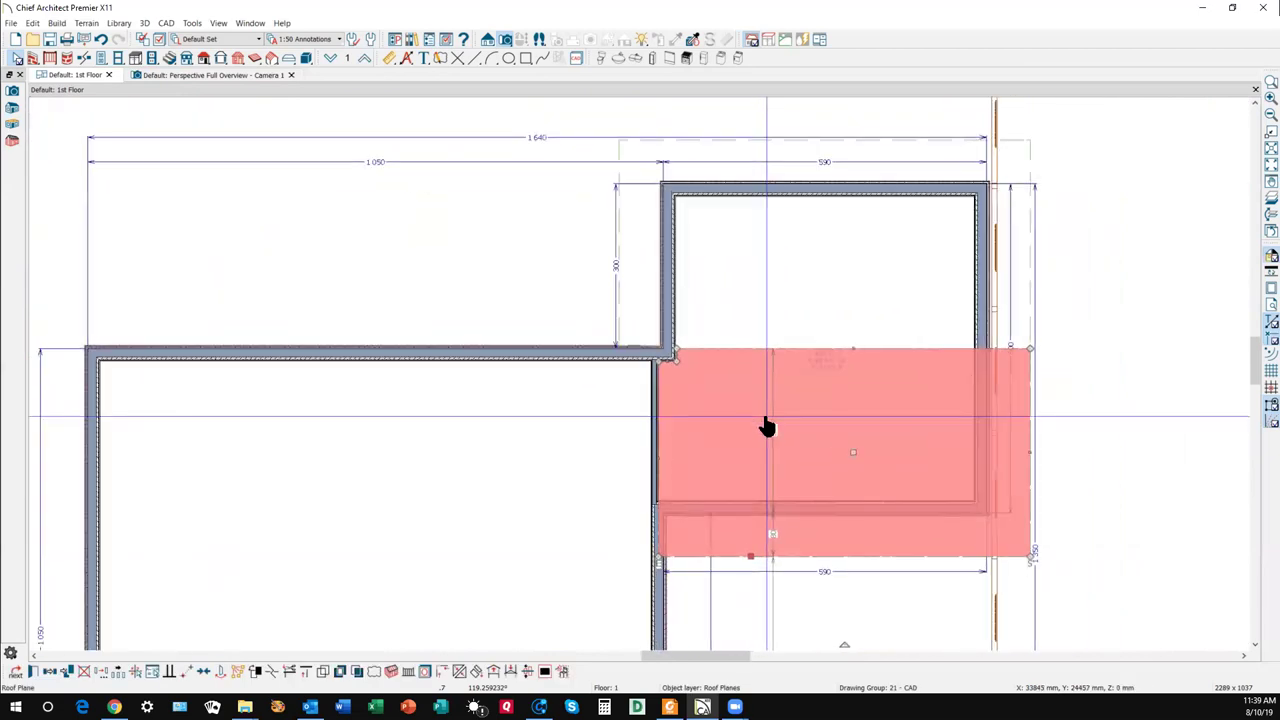
scroll(767, 427, "down", 2)
key("Delete")
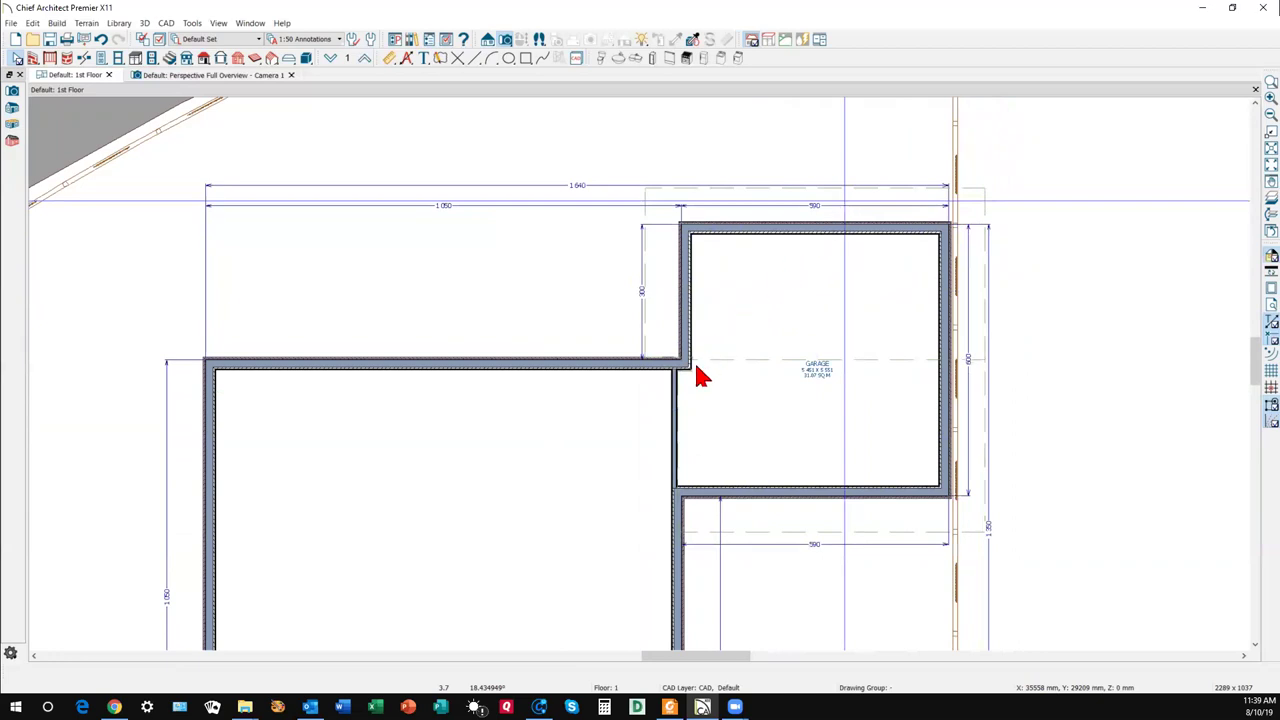
In the 3D overview, drag the garage roof's upper edge flush against the house wall.
key("ctrl+Tab")
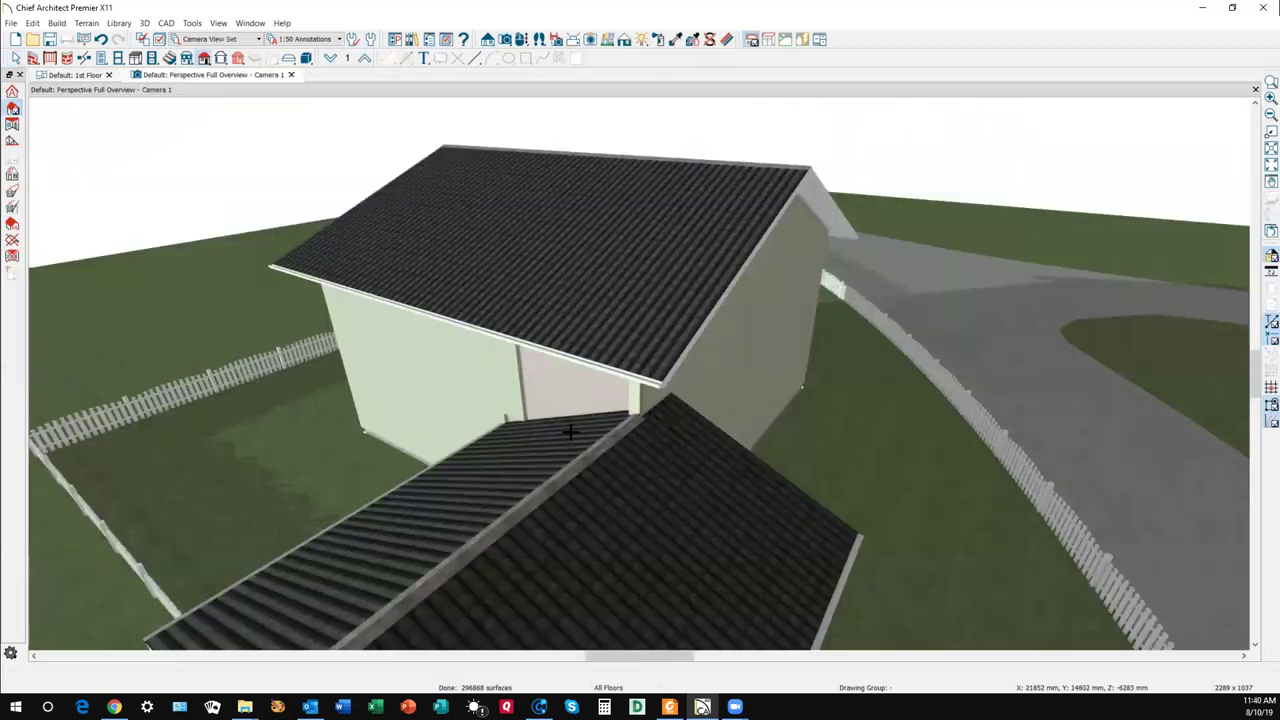
scroll(553, 421, "up", 3)
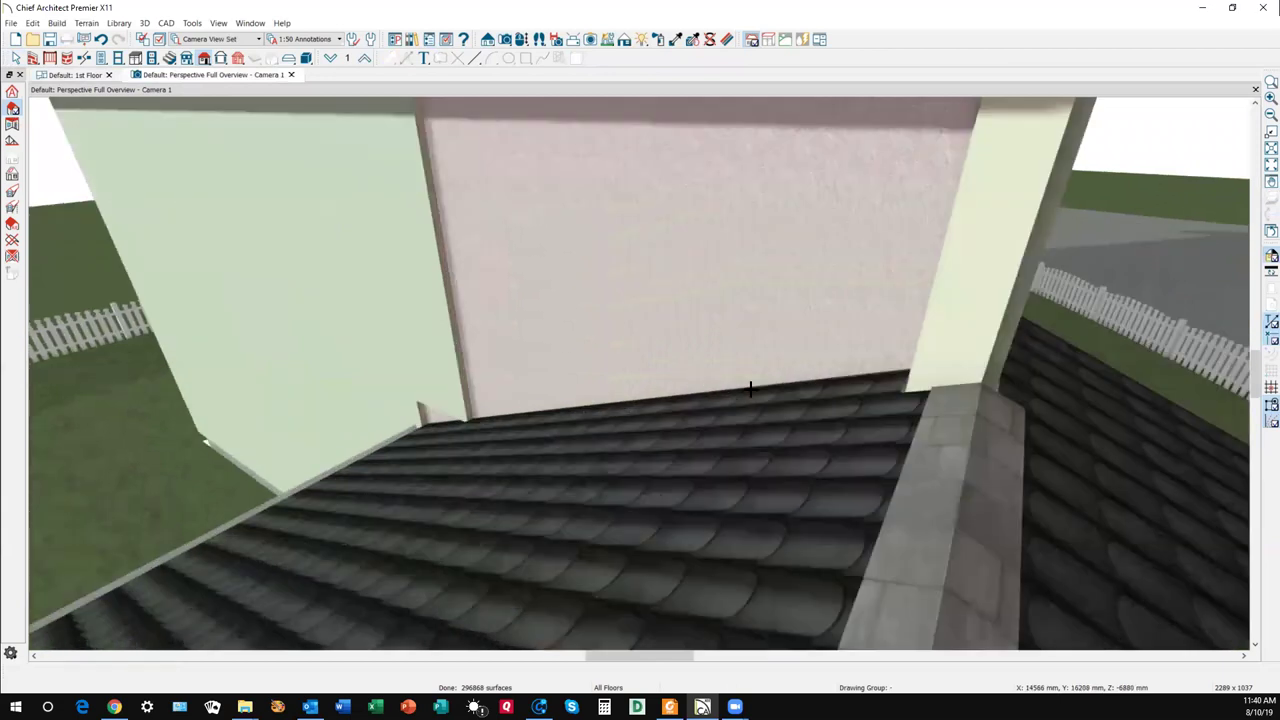
key("Escape")
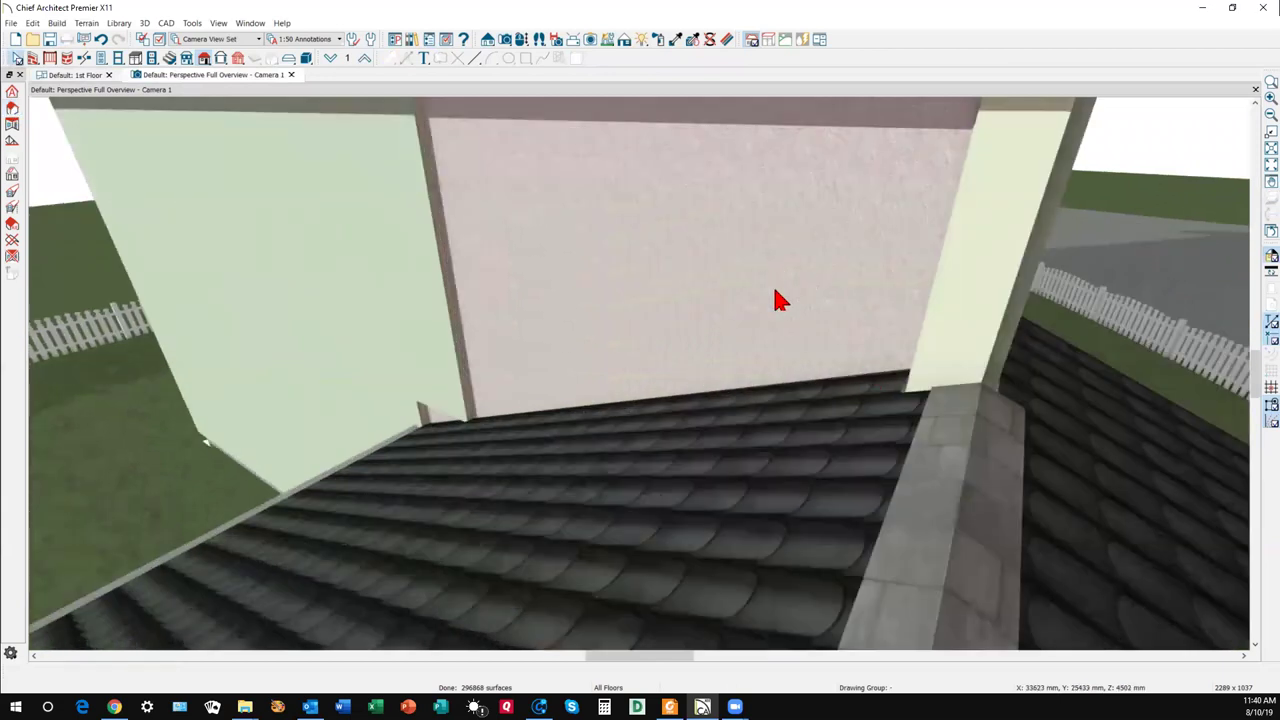
left_click(757, 399)
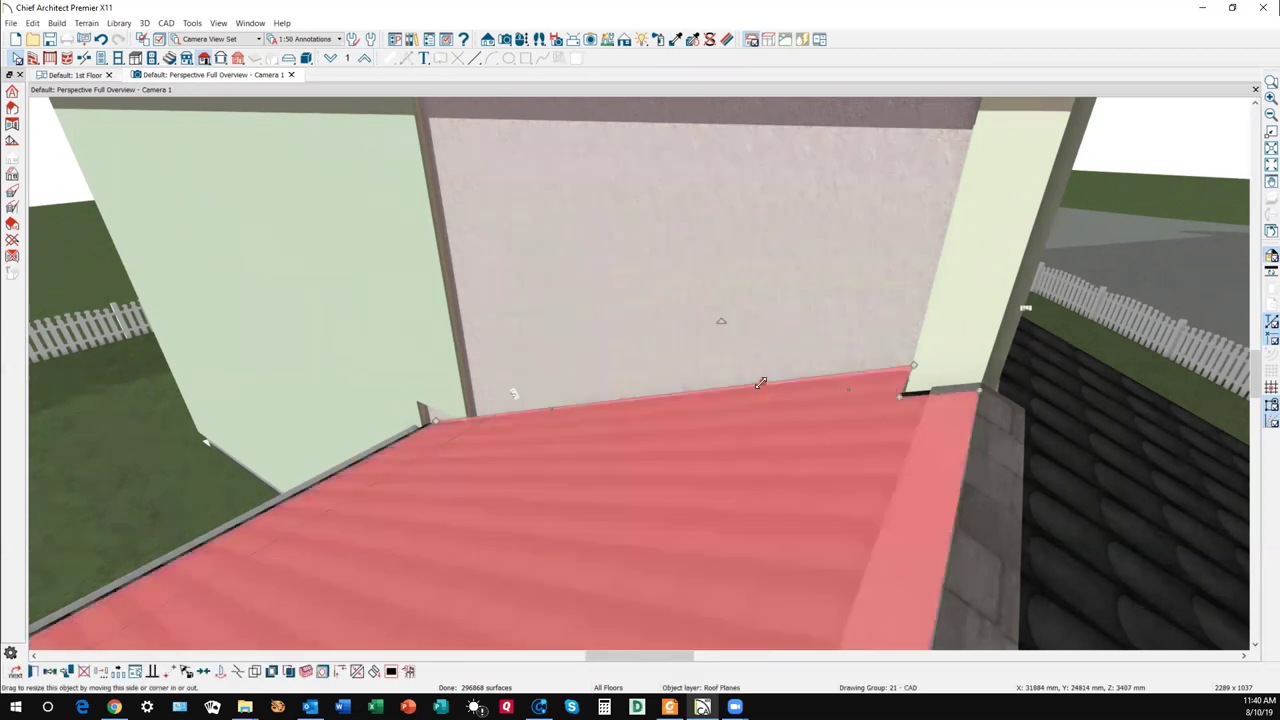
left_click_drag(760, 383, 734, 389)
scroll(698, 413, "down", 5)
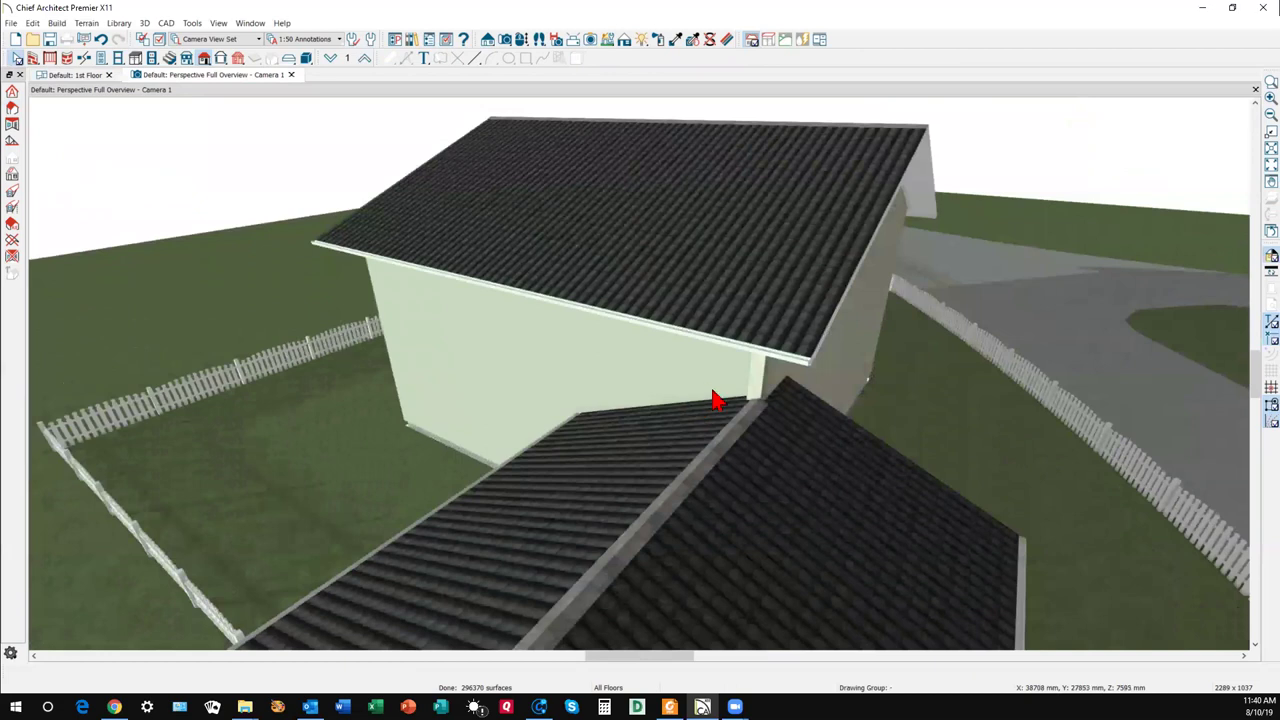
scroll(749, 405, "up", 5)
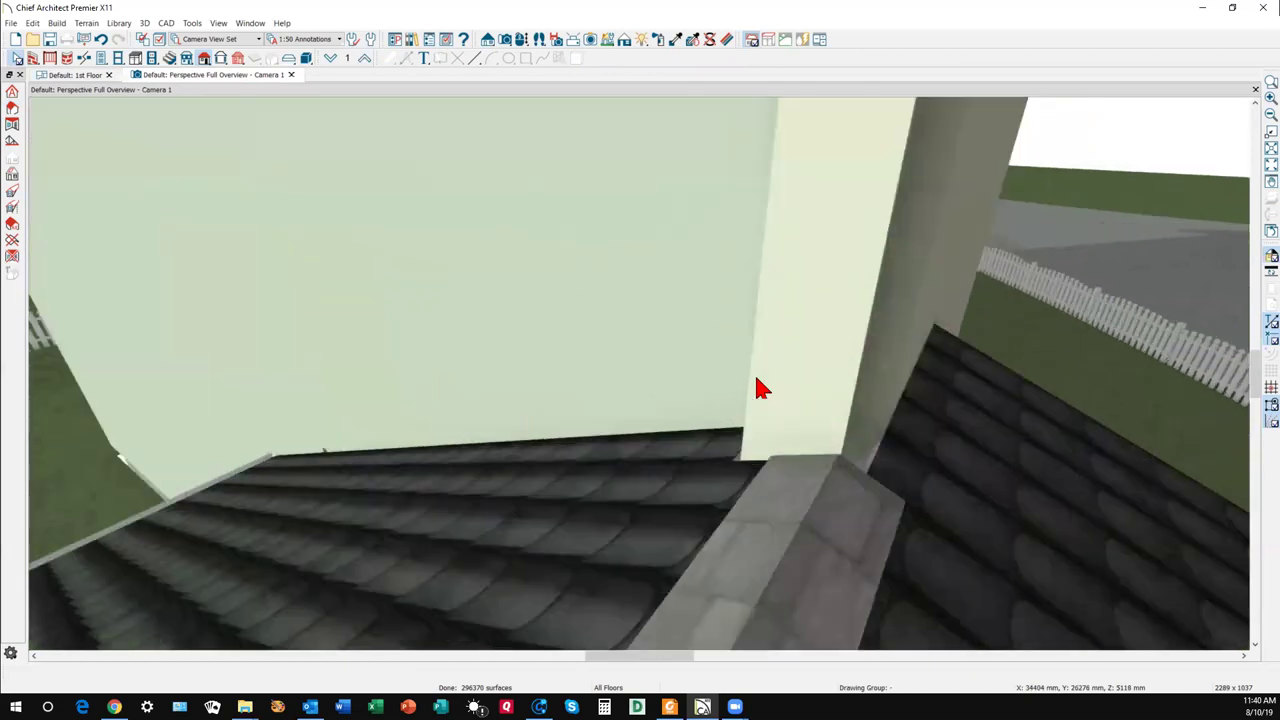
scroll(760, 388, "down", 4)
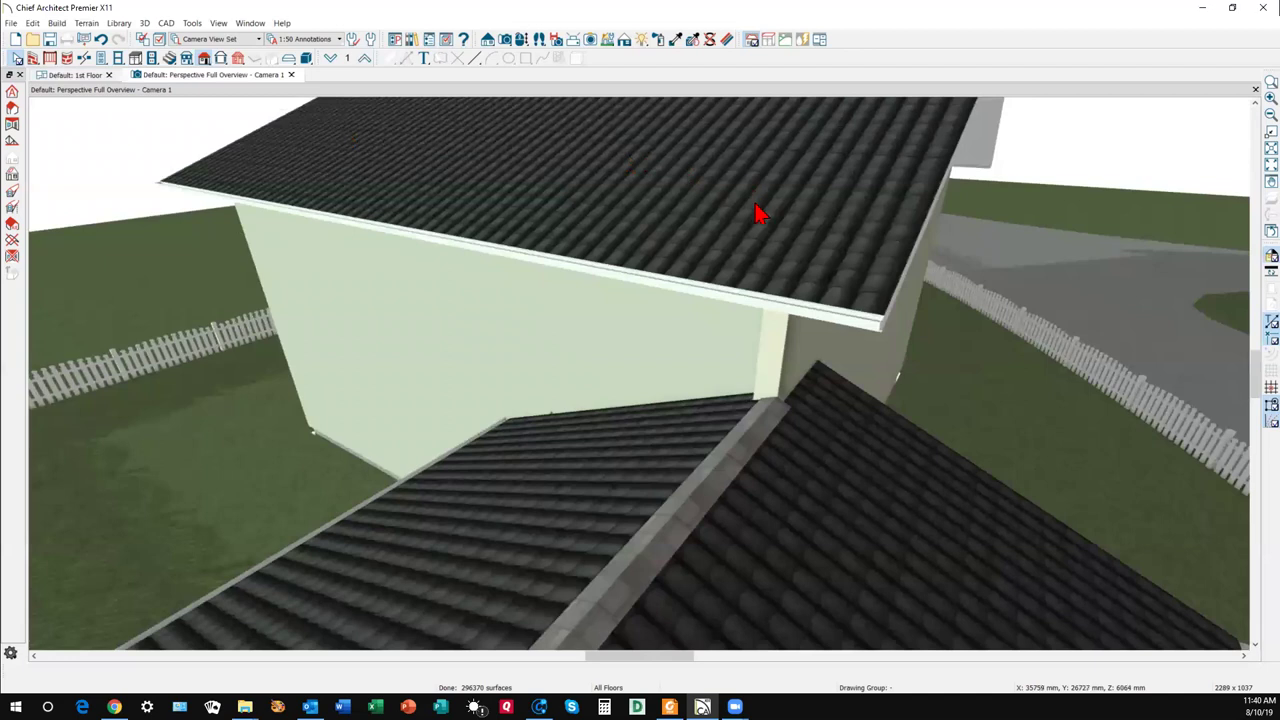
scroll(742, 305, "down", 3)
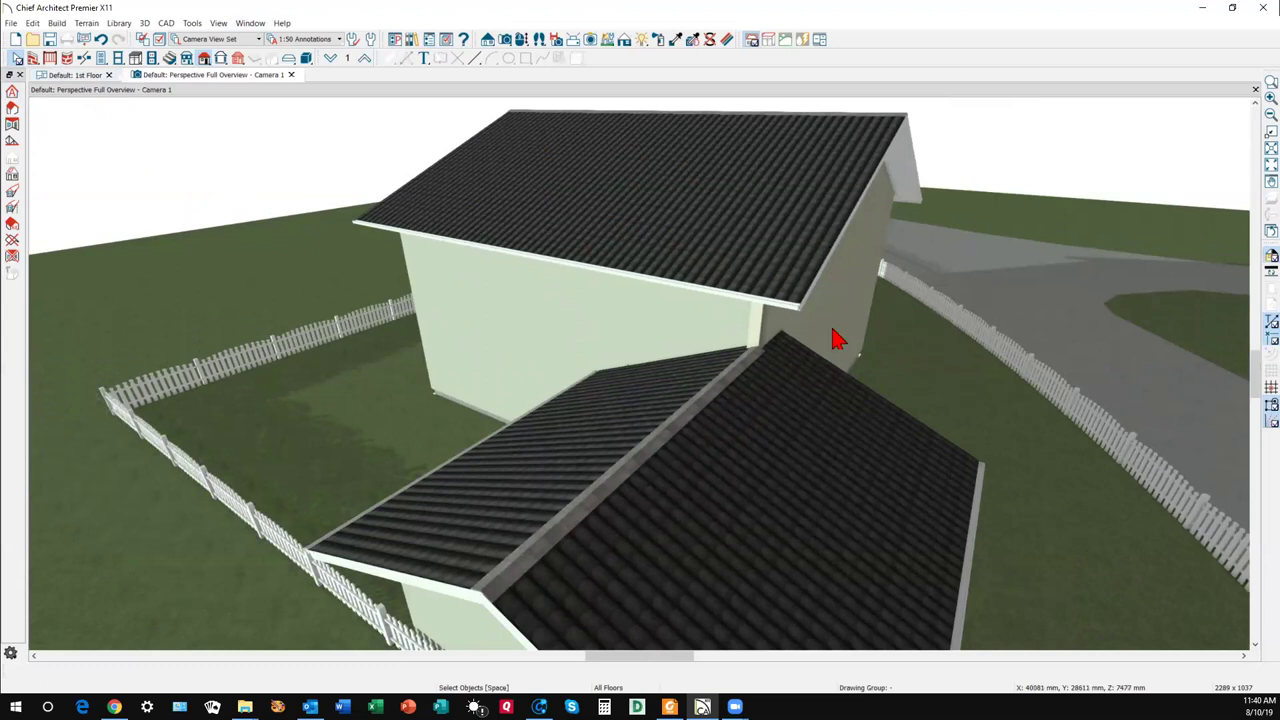
scroll(837, 340, "up", 2)
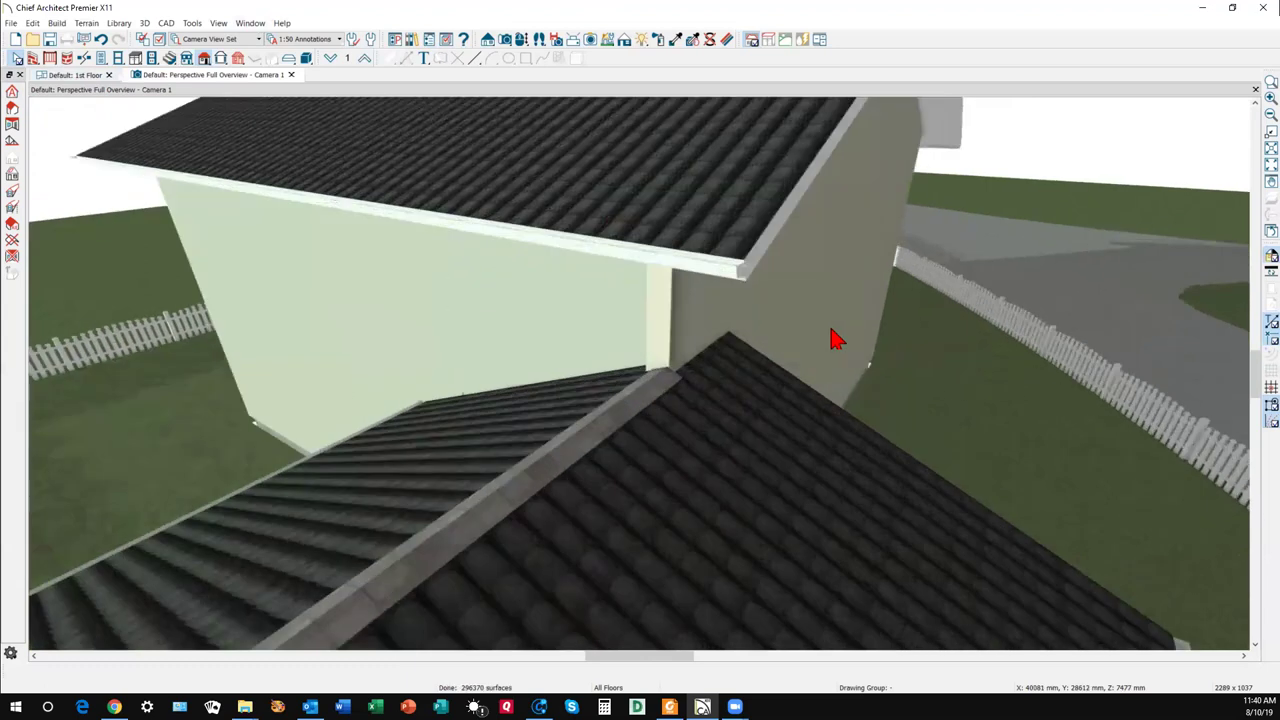
scroll(837, 340, "up", 2)
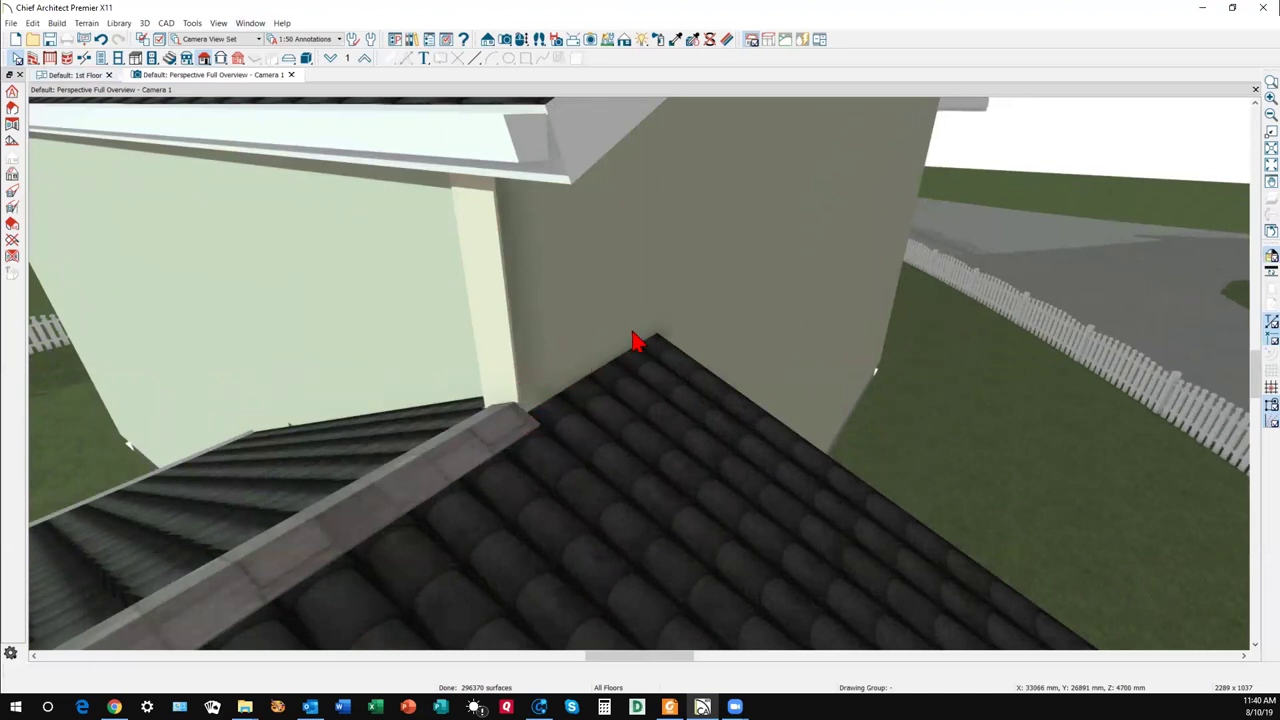
scroll(640, 342, "down", 5)
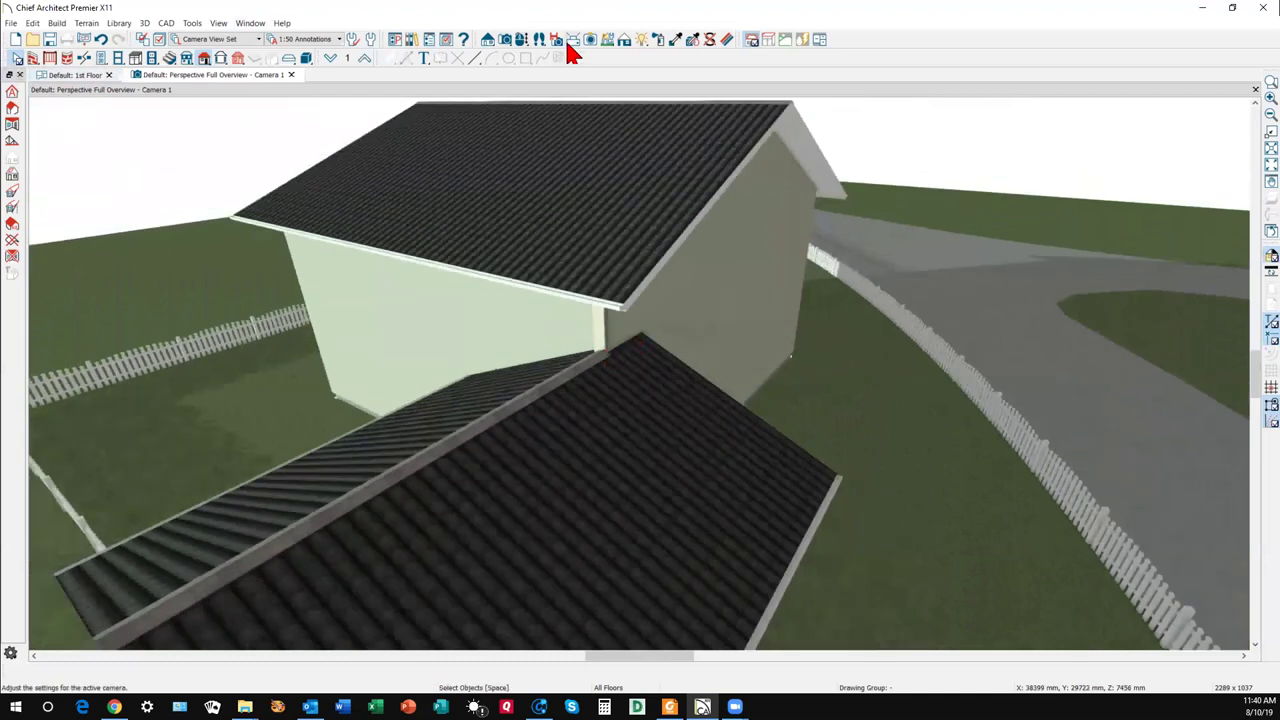
Move the camera close to the wall and drag the garage roof plane's edge up to it.
left_click(521, 39)
left_click_drag(557, 334, 657, 331)
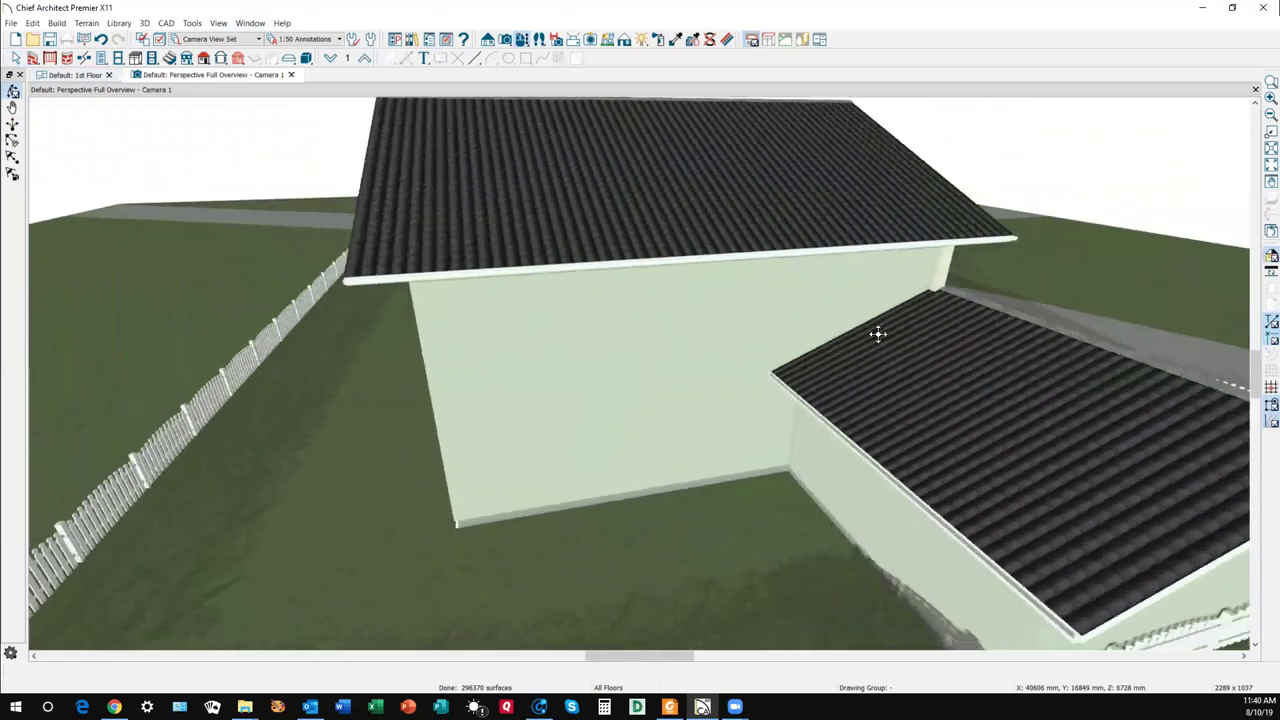
left_click_drag(878, 334, 943, 265)
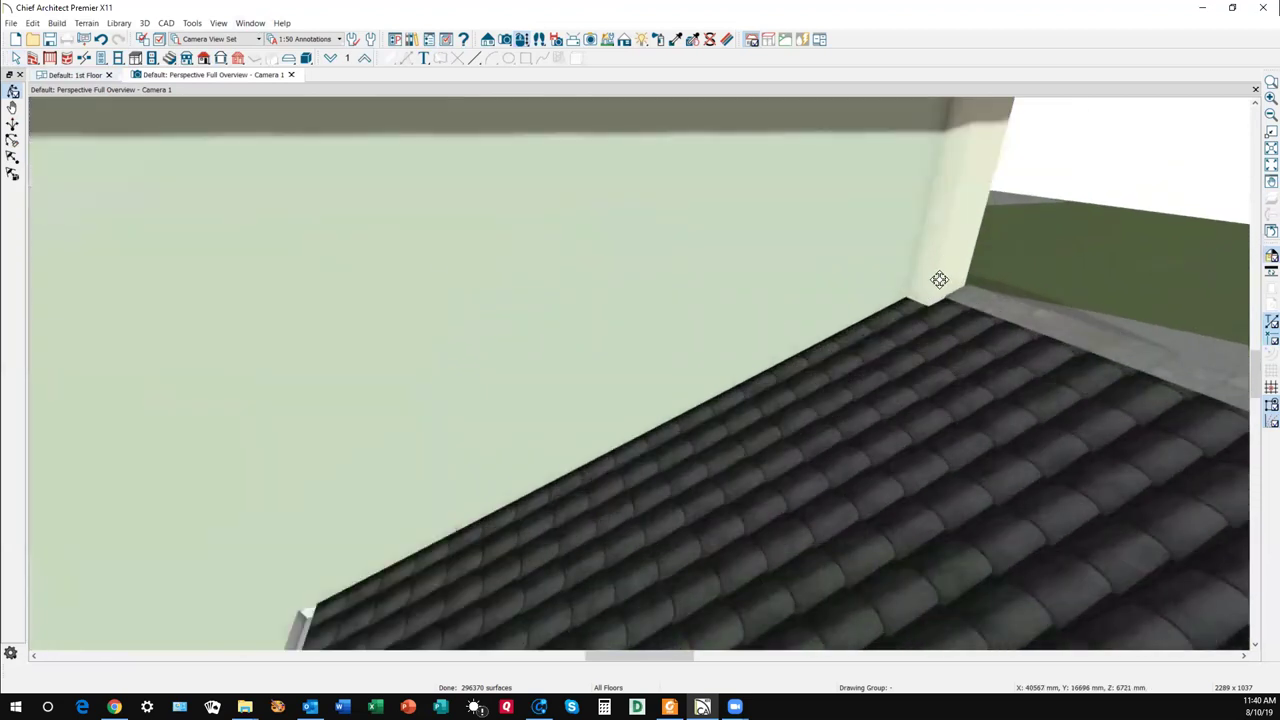
key("space")
left_click(945, 306)
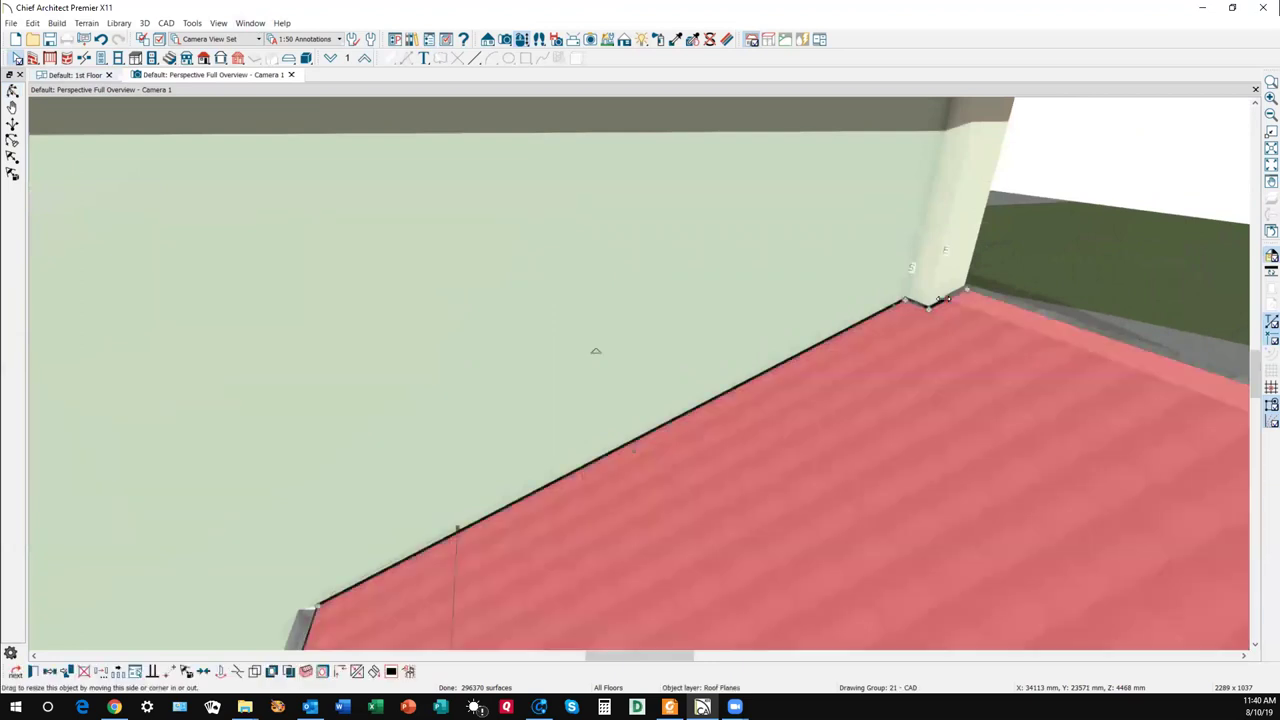
left_click_drag(943, 298, 930, 287)
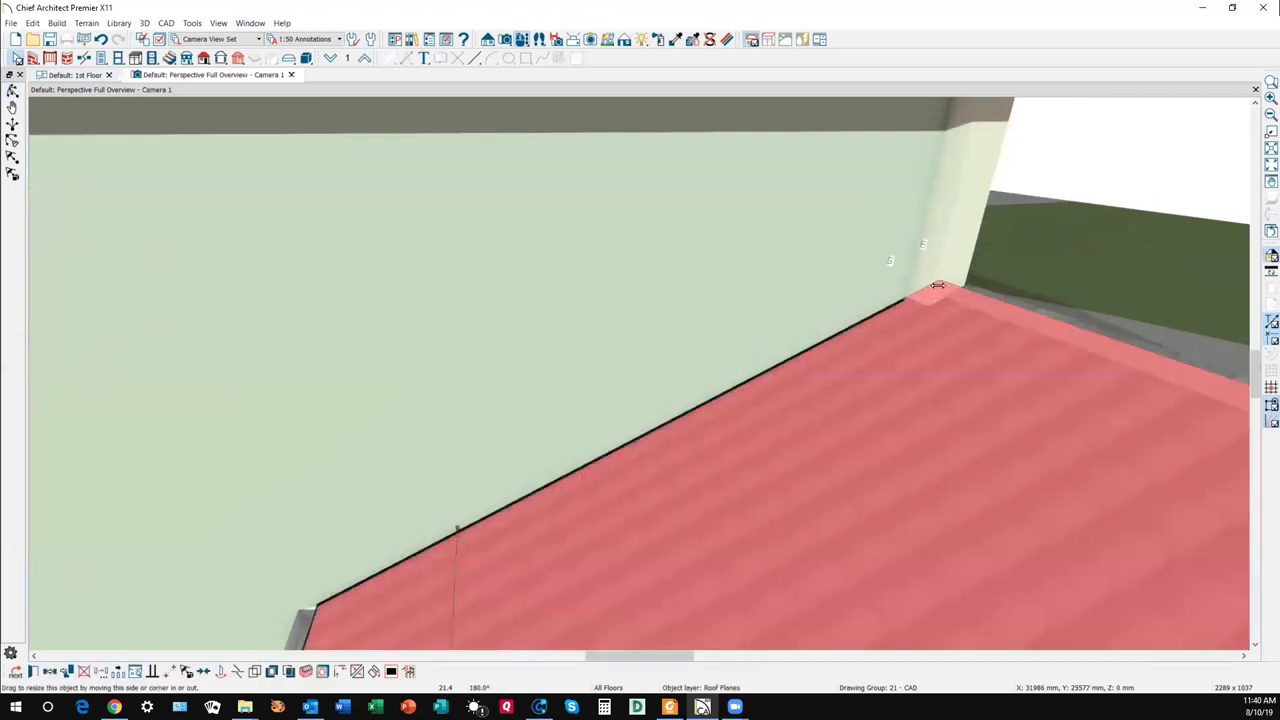
left_click_drag(988, 303, 983, 300)
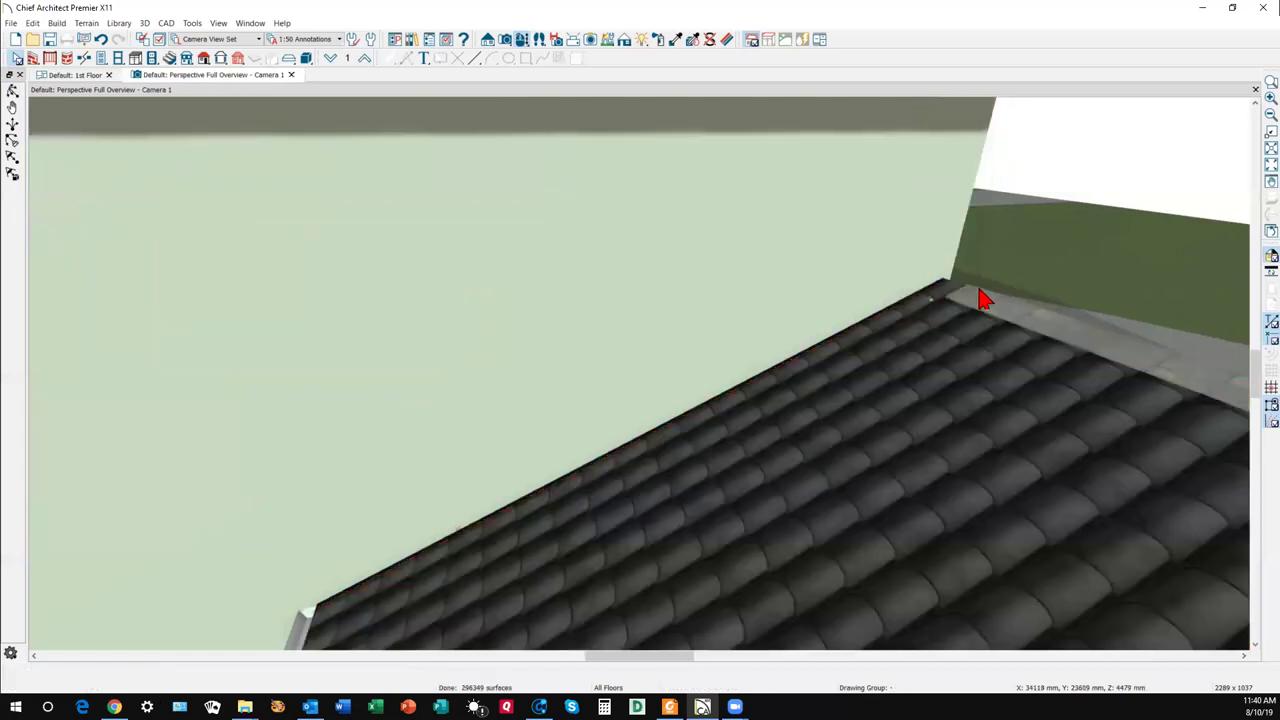
scroll(666, 318, "down", 5)
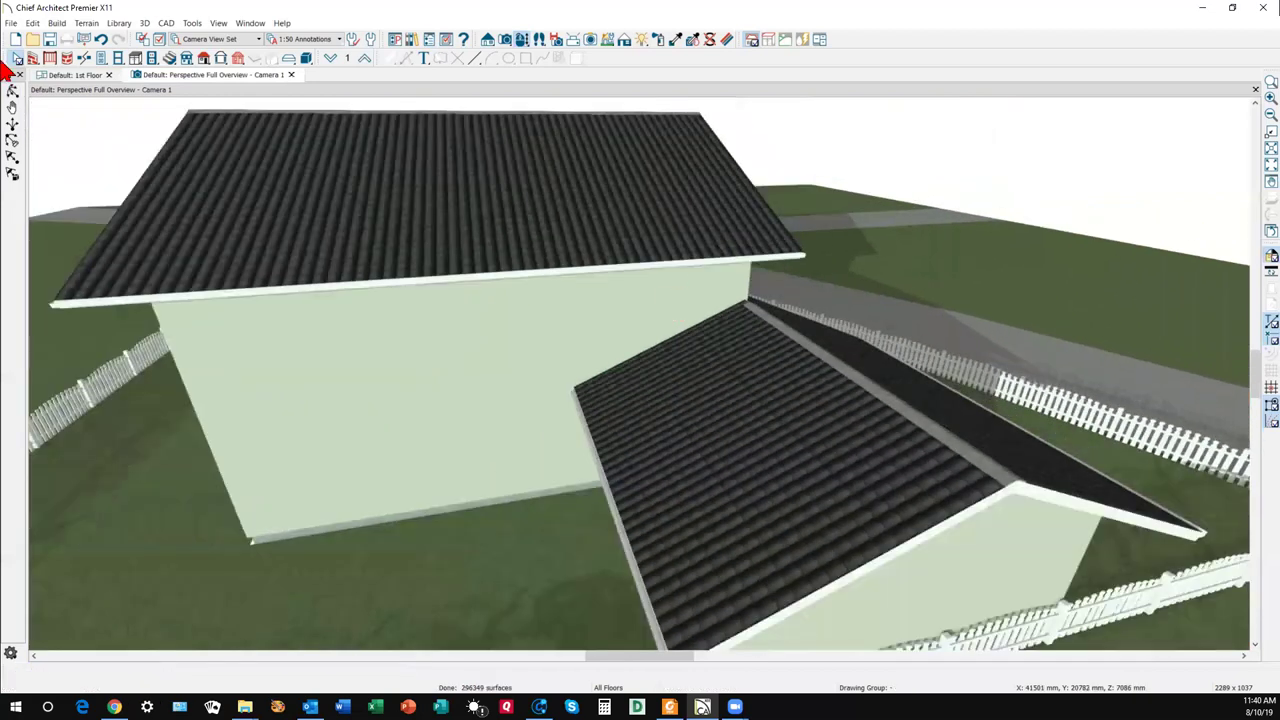
Orbit the model to inspect the garage roof junction at the house wall.
left_click(13, 90)
left_click_drag(596, 304, 479, 313)
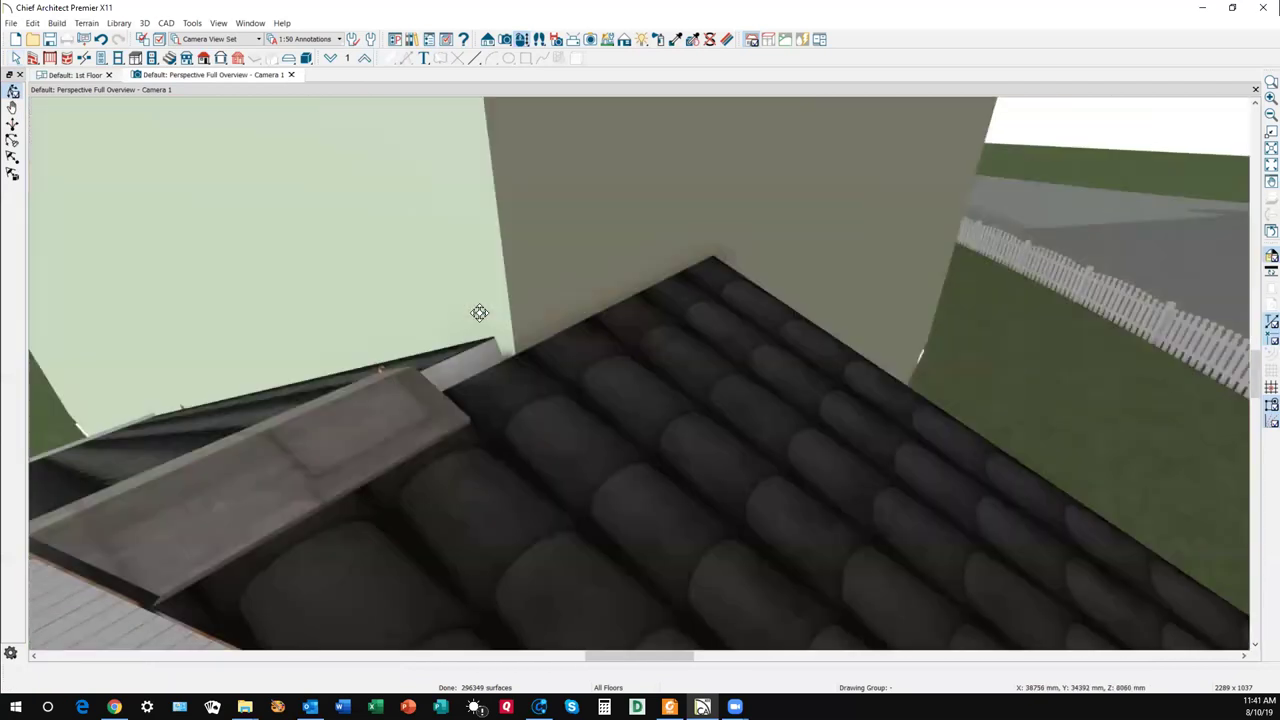
key("space")
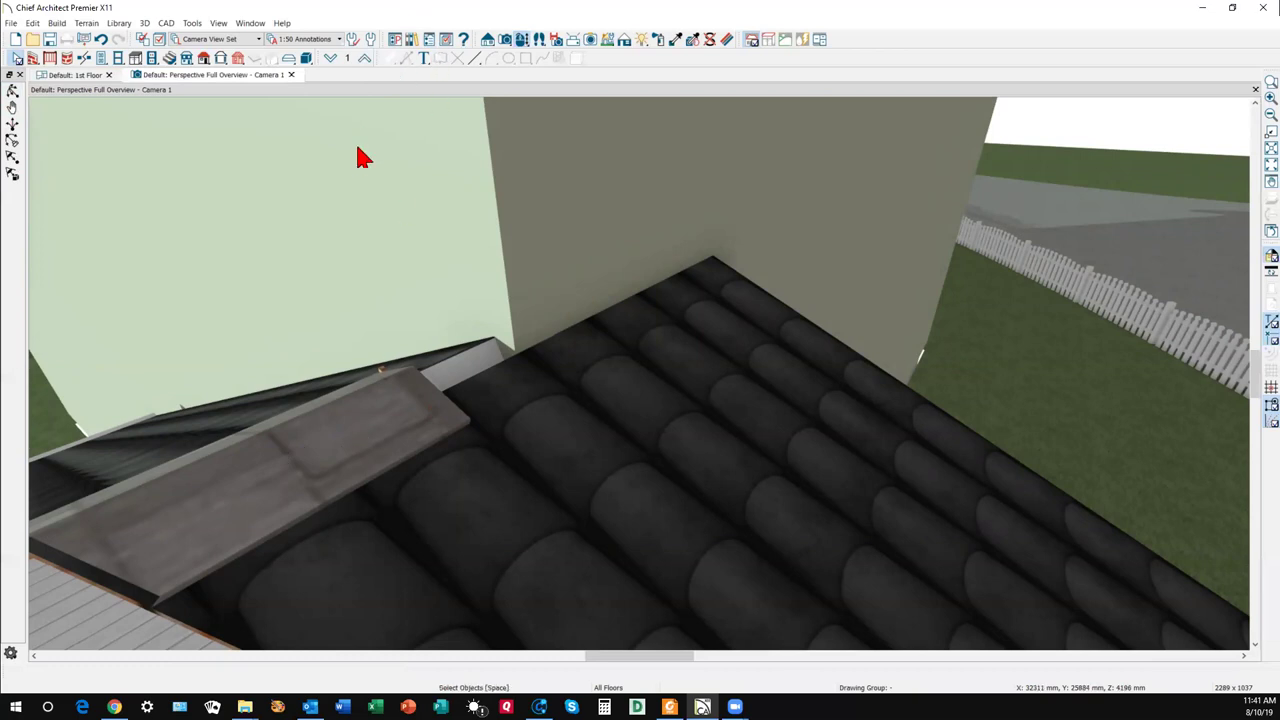
In Layer Display Options, clear the lock on Roofs, Ridge Caps and confirm with OK.
left_click(160, 40)
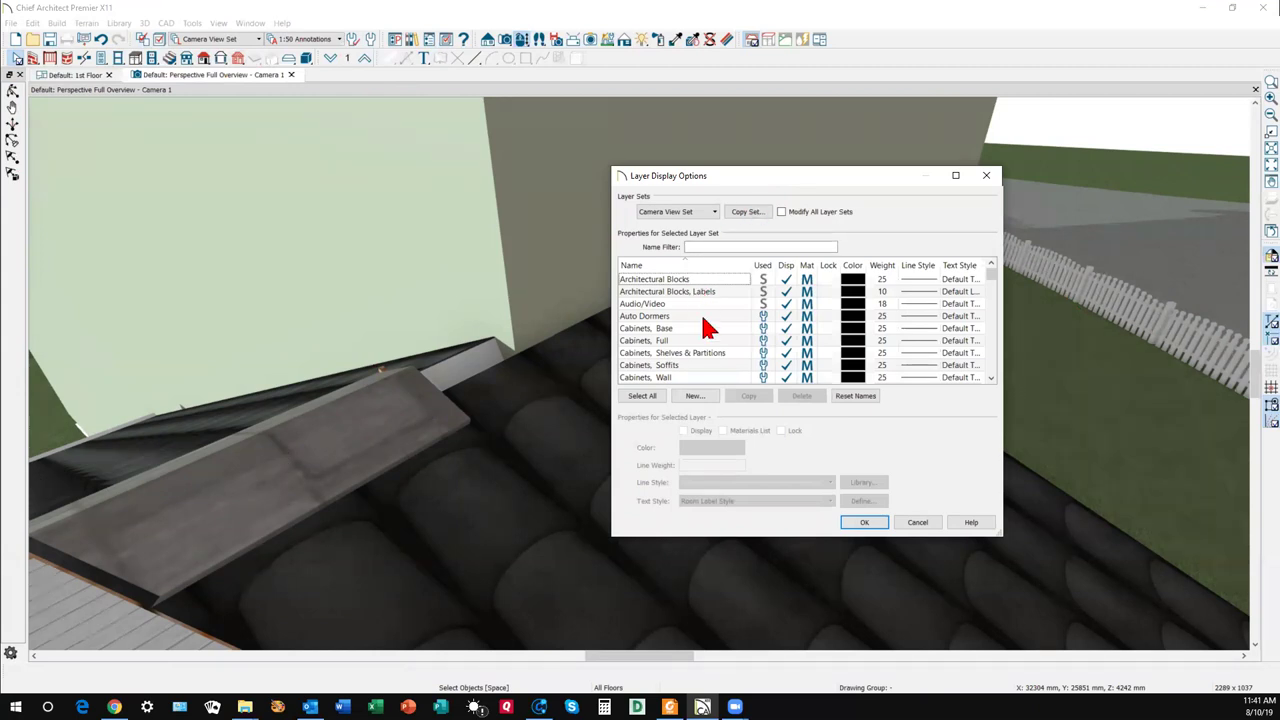
key("r")
scroll(760, 282, "down", 1)
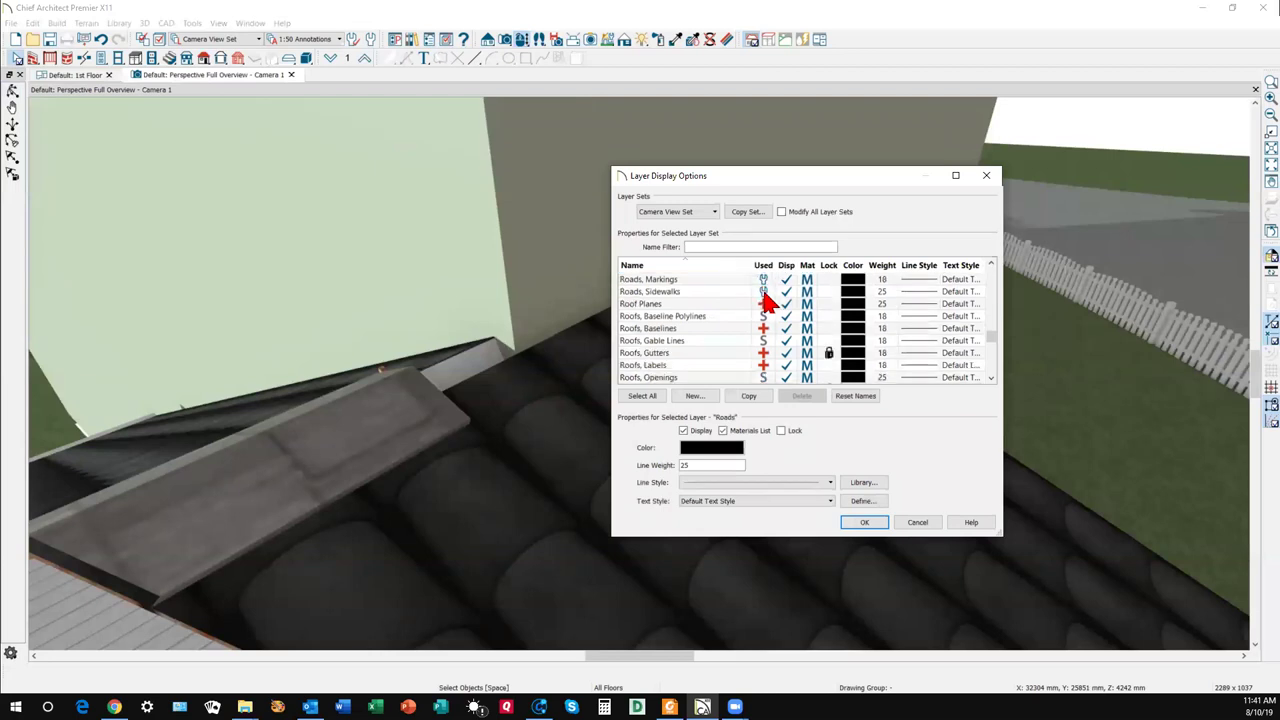
scroll(760, 333, "down", 1)
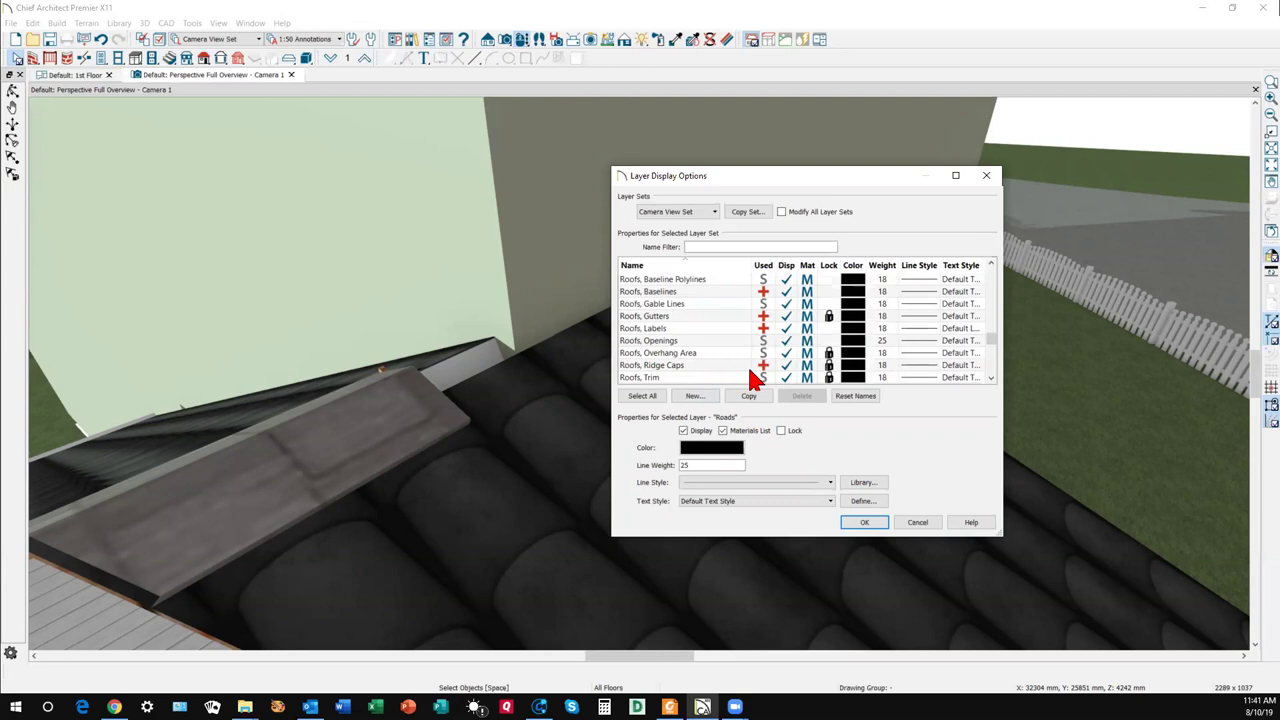
left_click(830, 366)
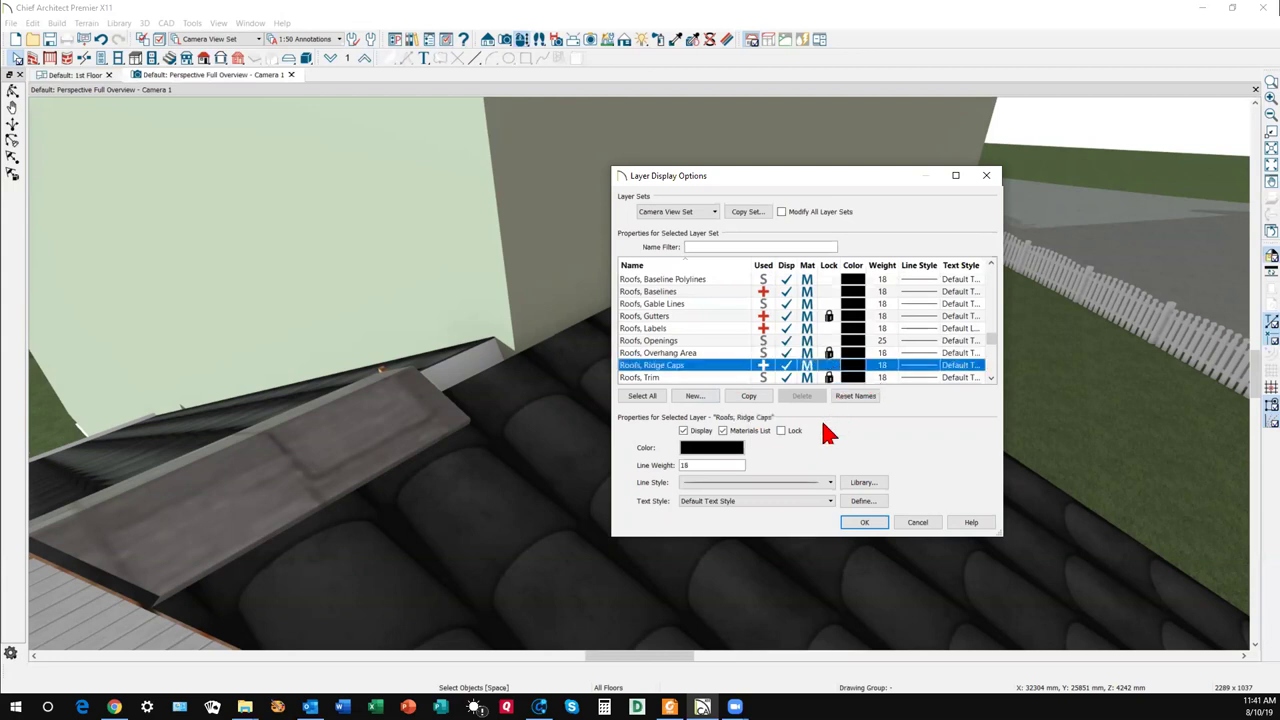
left_click(852, 522)
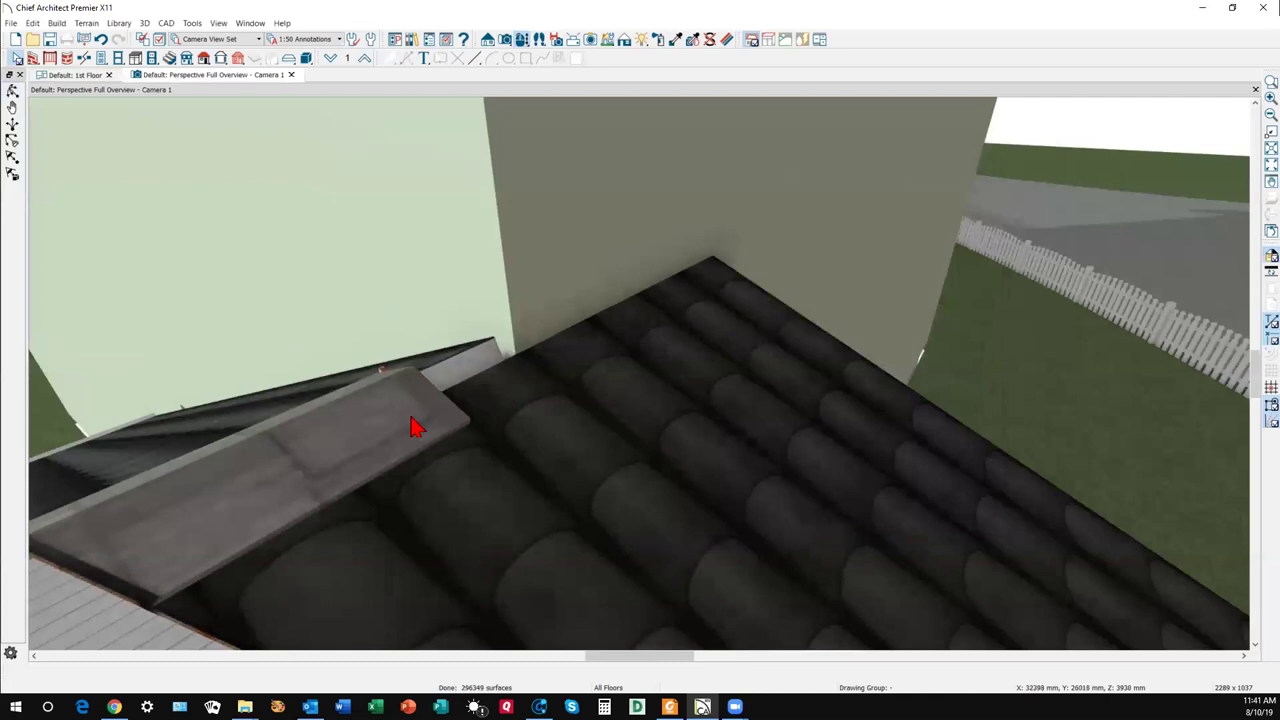
Drag the garage ridge cap's end to the house wall and allow editing the auto-generated molding.
left_click(416, 426)
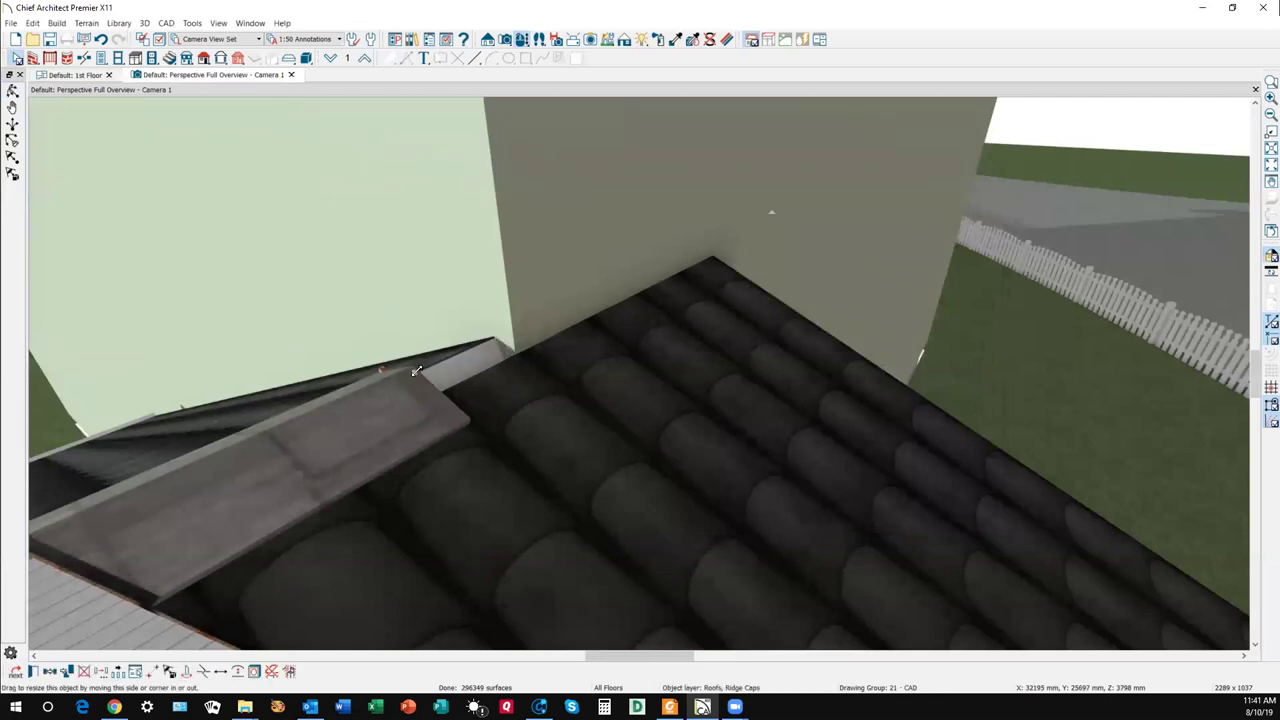
left_click_drag(416, 371, 437, 360)
left_click_drag(482, 328, 482, 330)
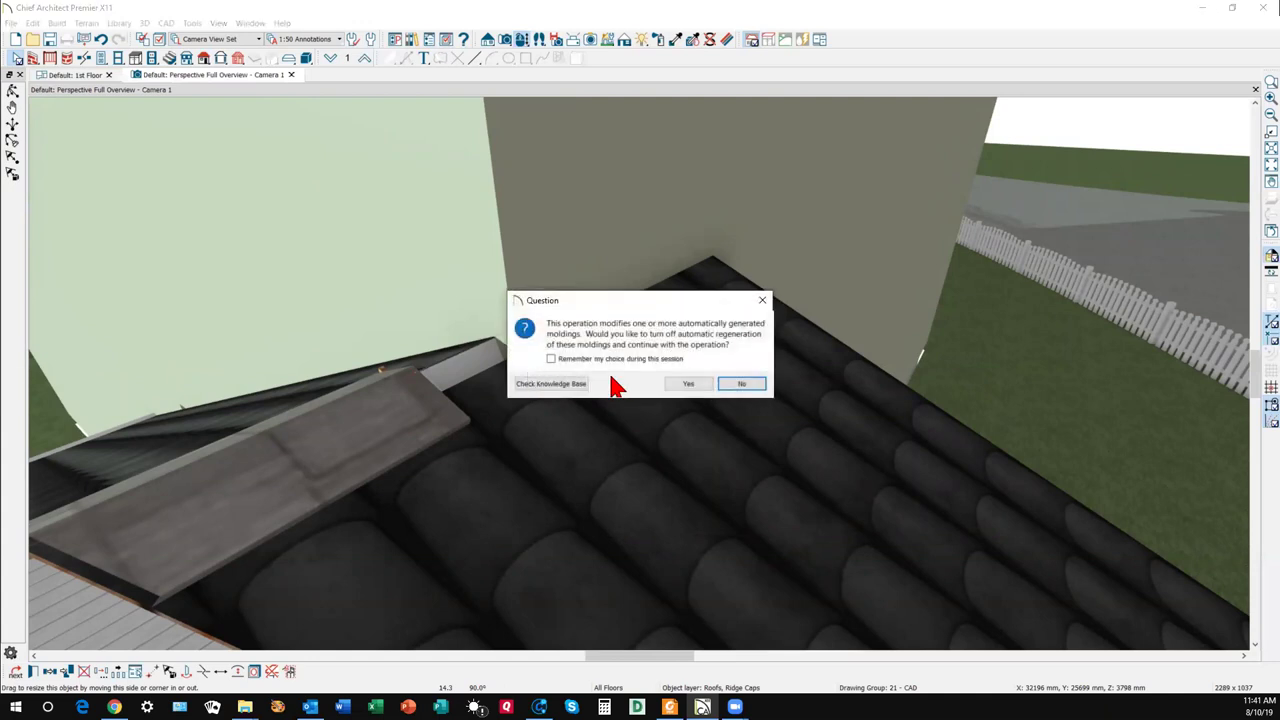
left_click(688, 384)
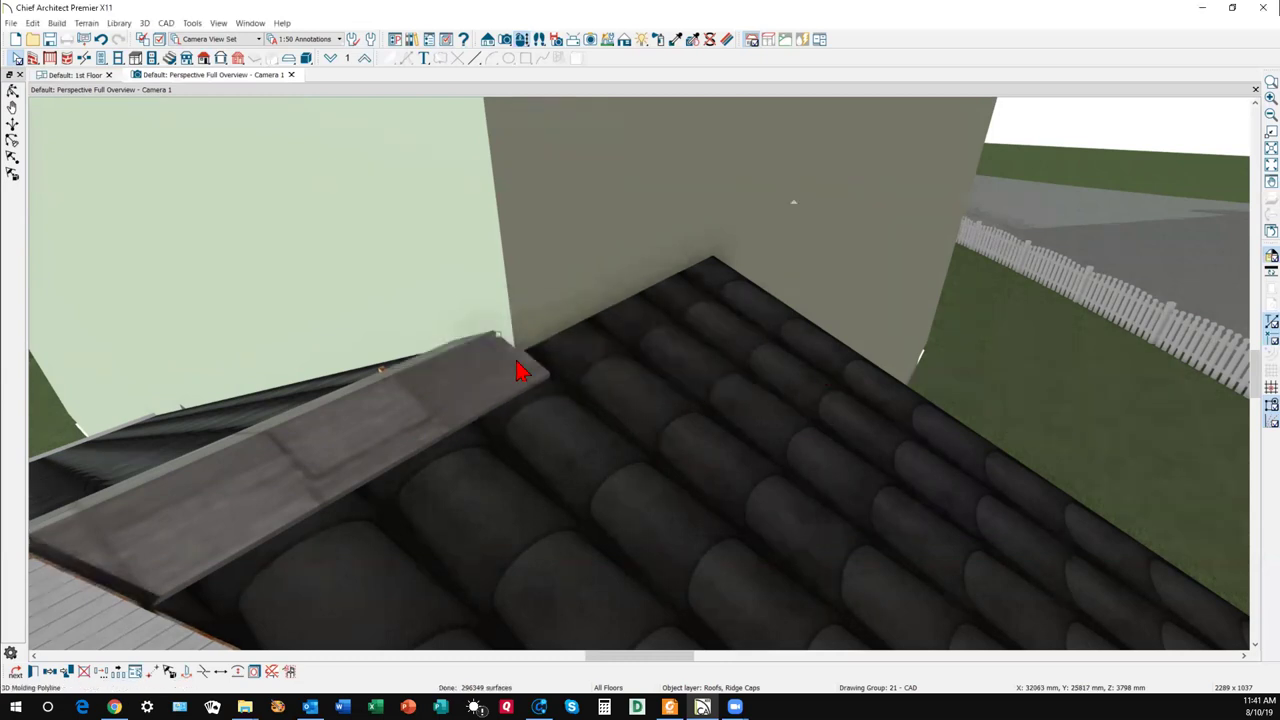
scroll(677, 323, "down", 5)
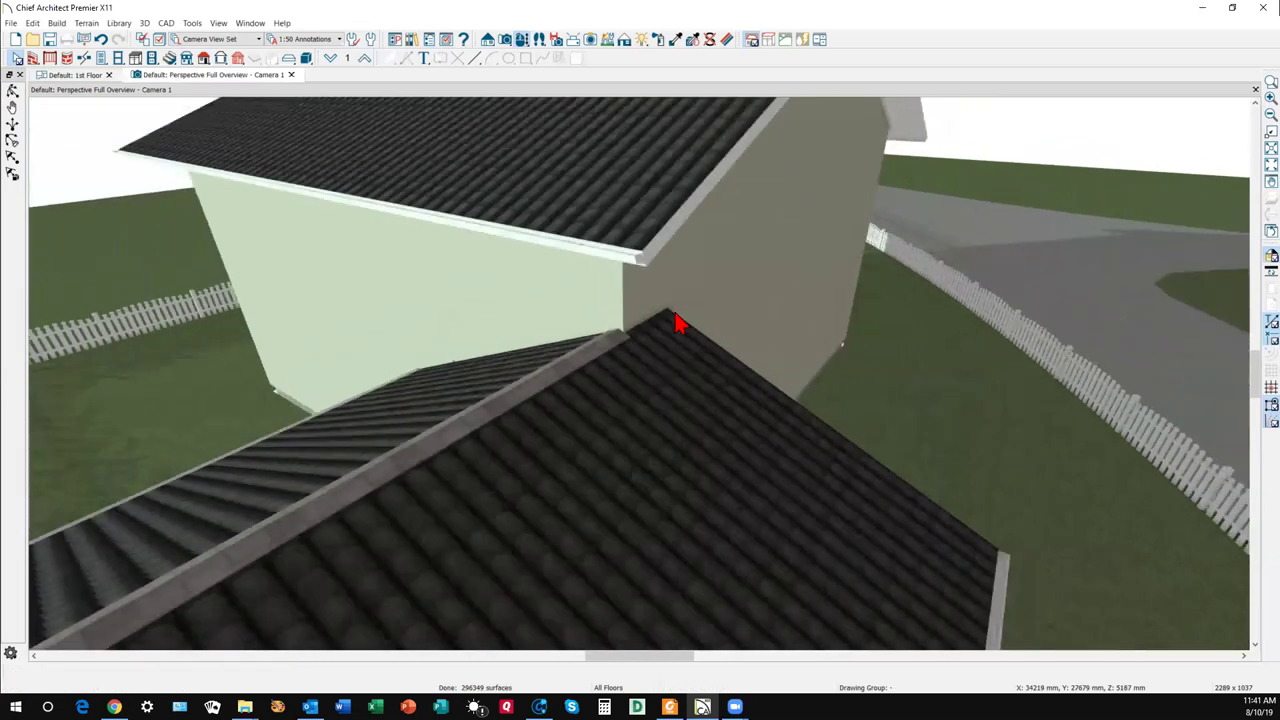
scroll(677, 323, "down", 2)
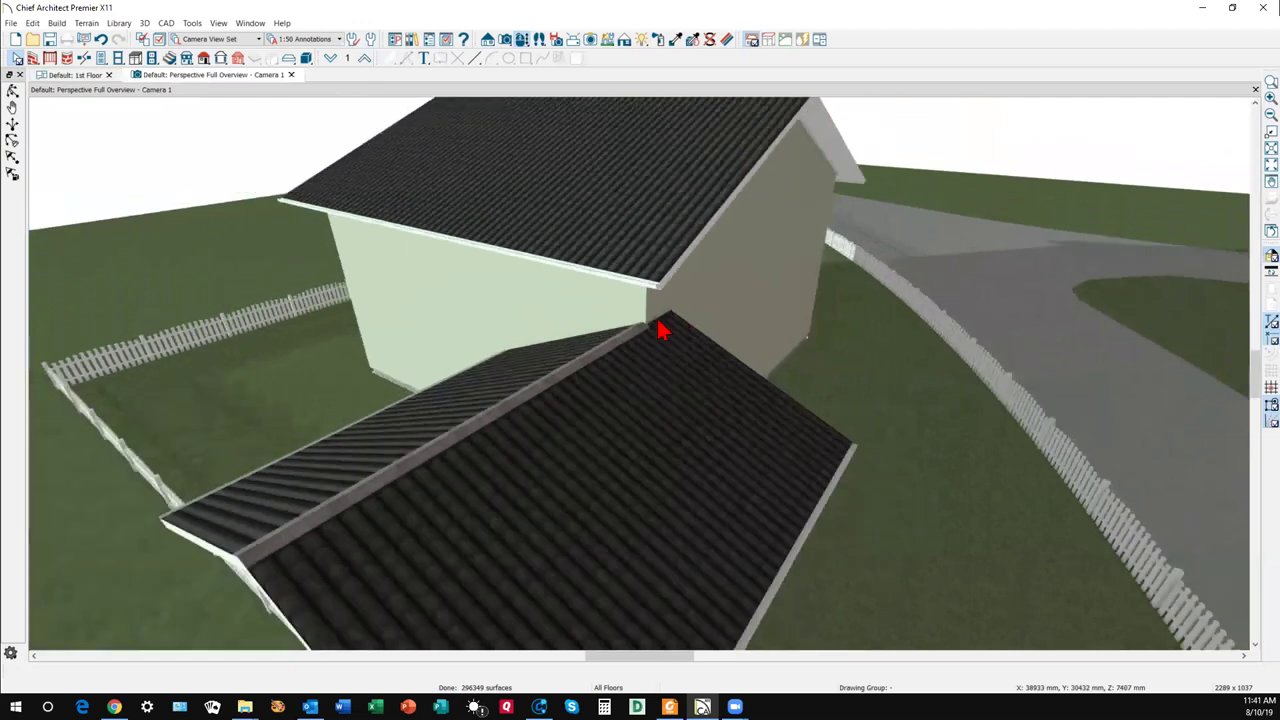
scroll(660, 330, "up", 5)
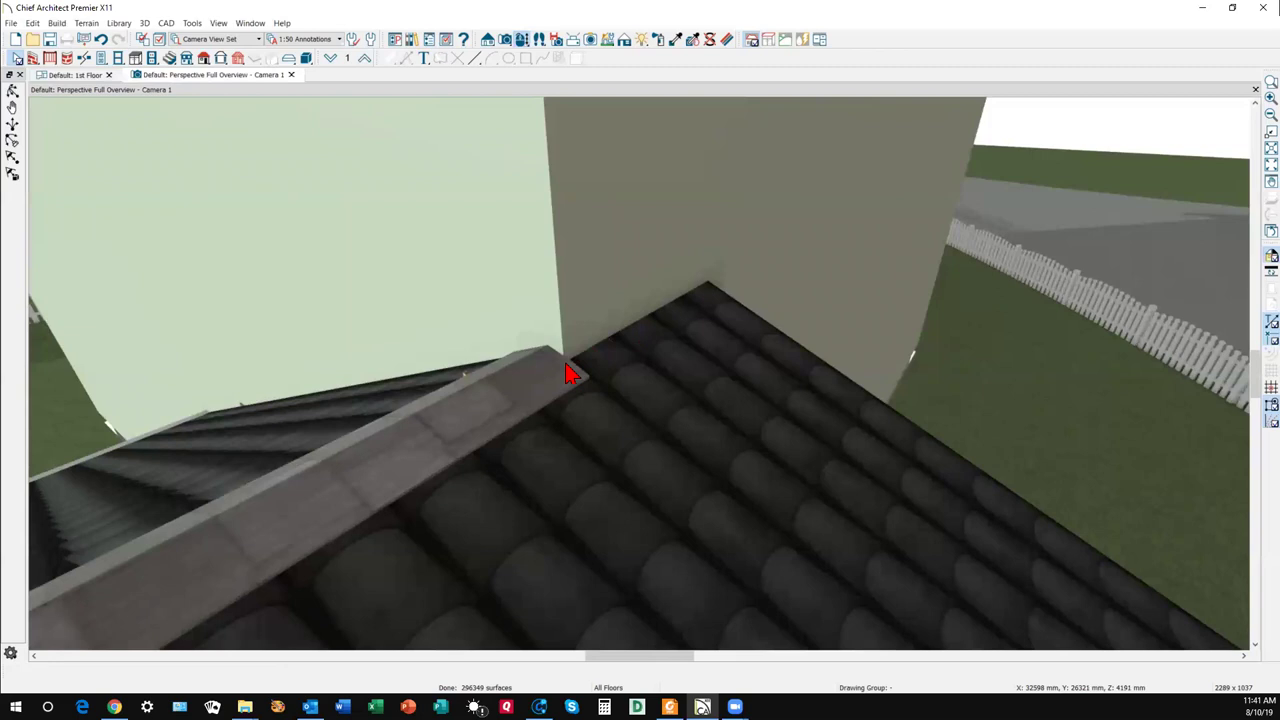
scroll(613, 357, "down", 3)
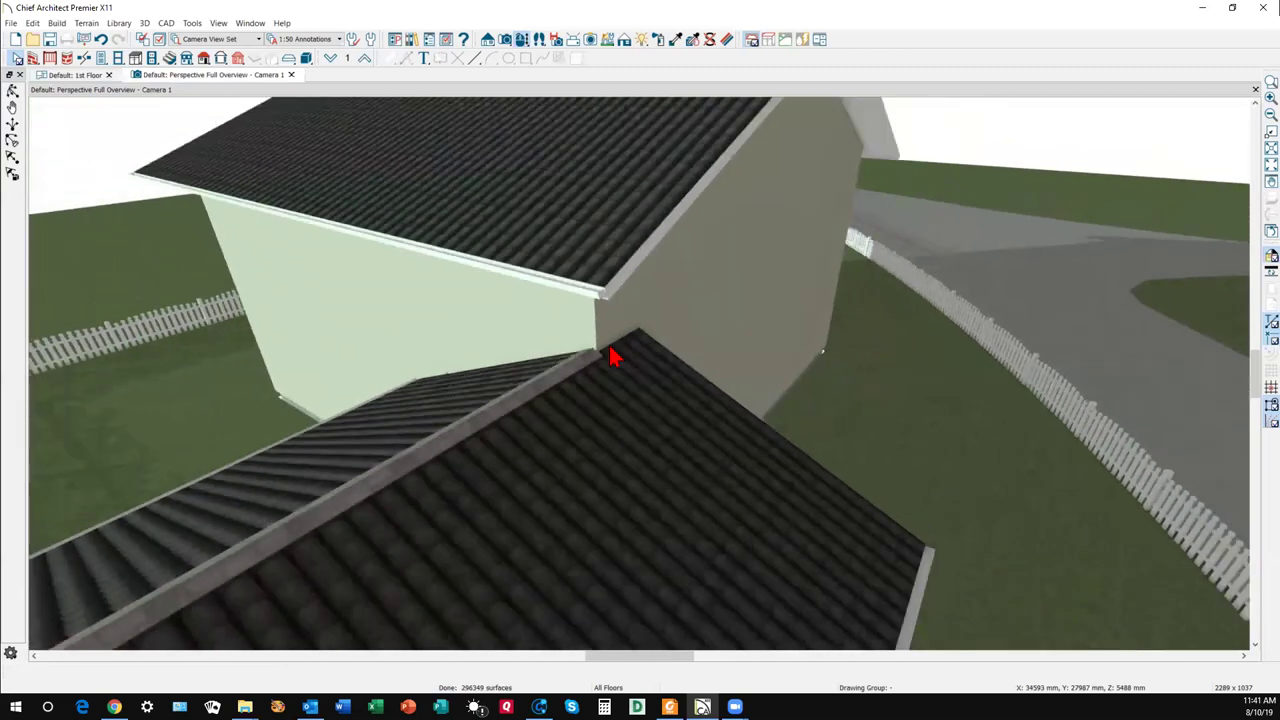
scroll(613, 355, "down", 2)
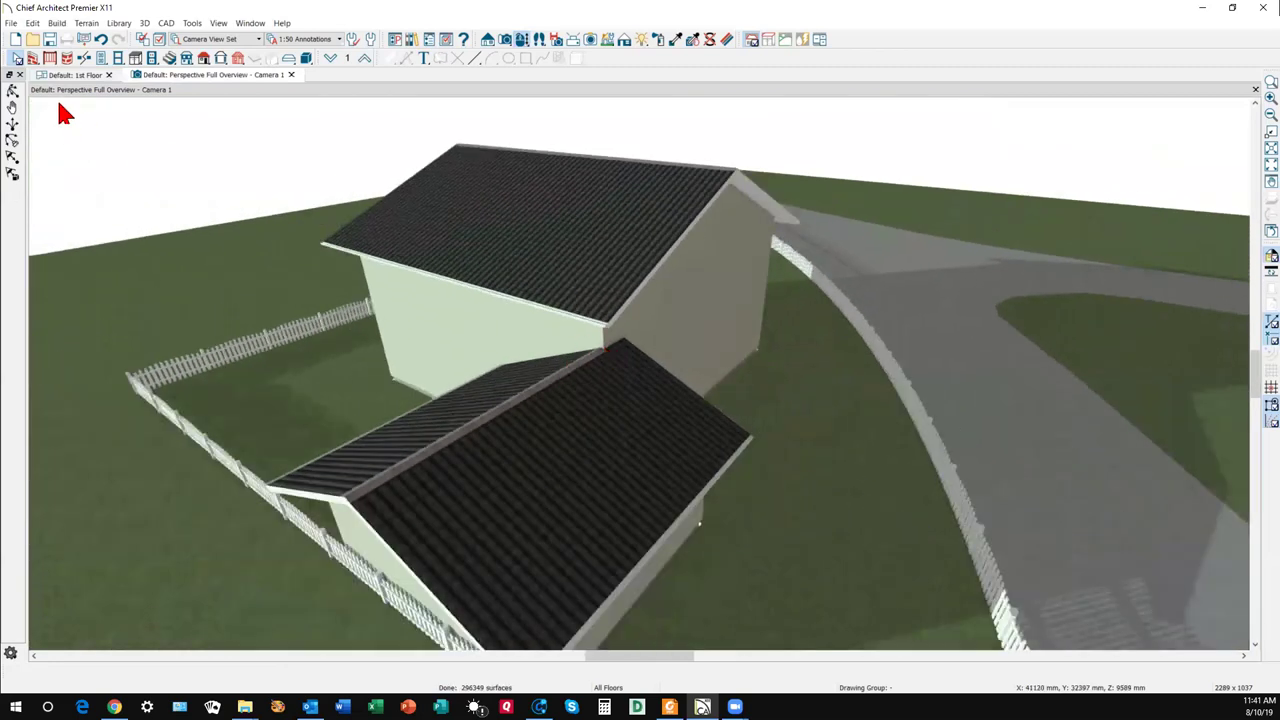
left_click(12, 93)
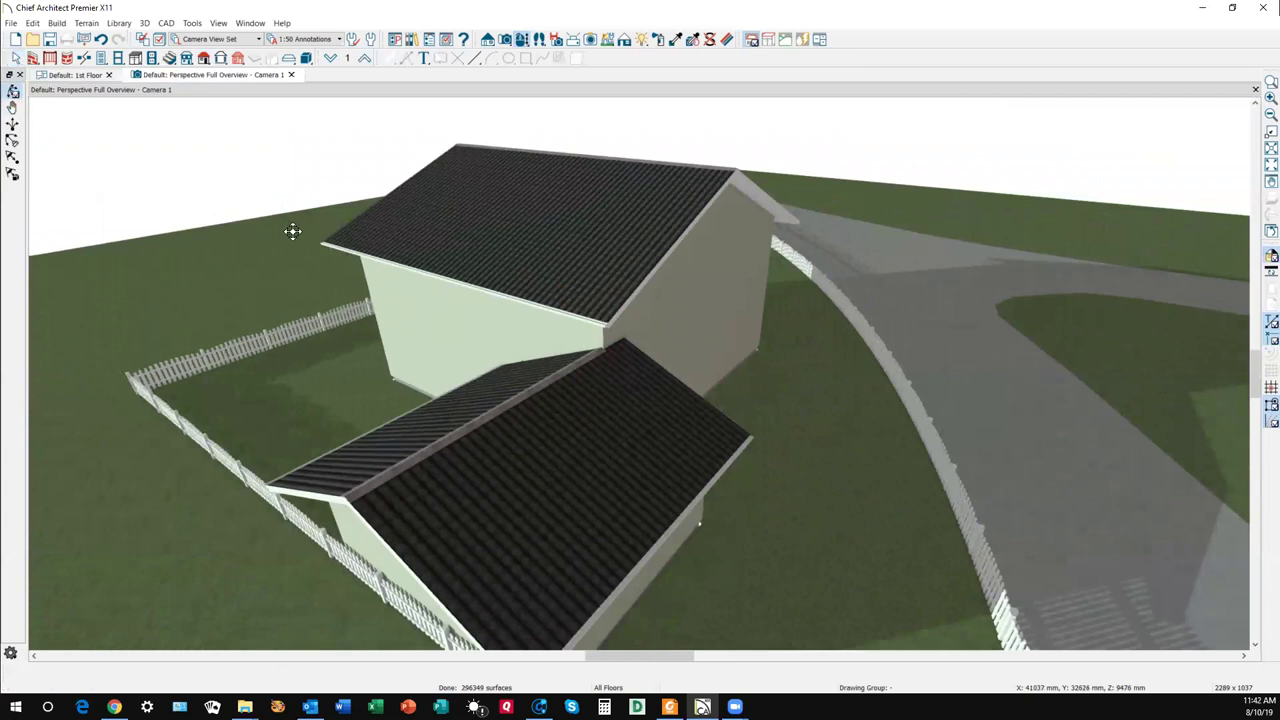
left_click_drag(291, 229, 818, 219)
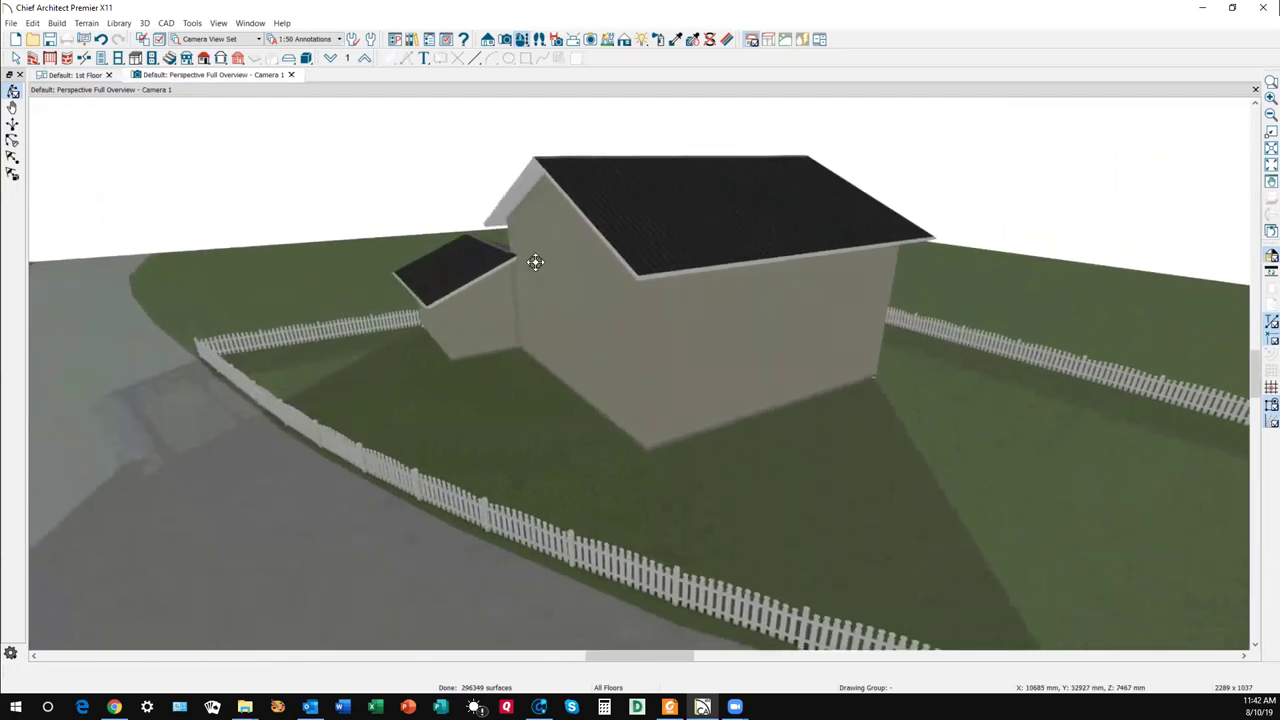
left_click_drag(578, 258, 469, 272)
scroll(455, 266, "up", 10)
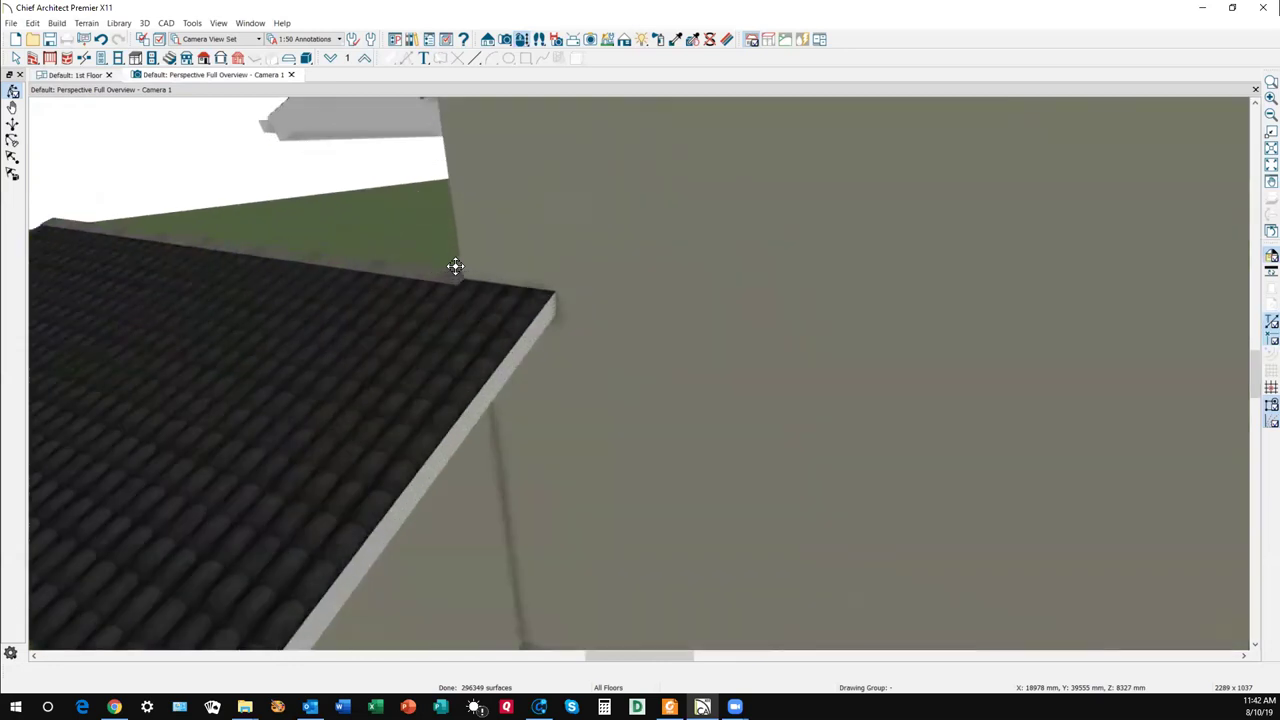
scroll(471, 283, "down", 2)
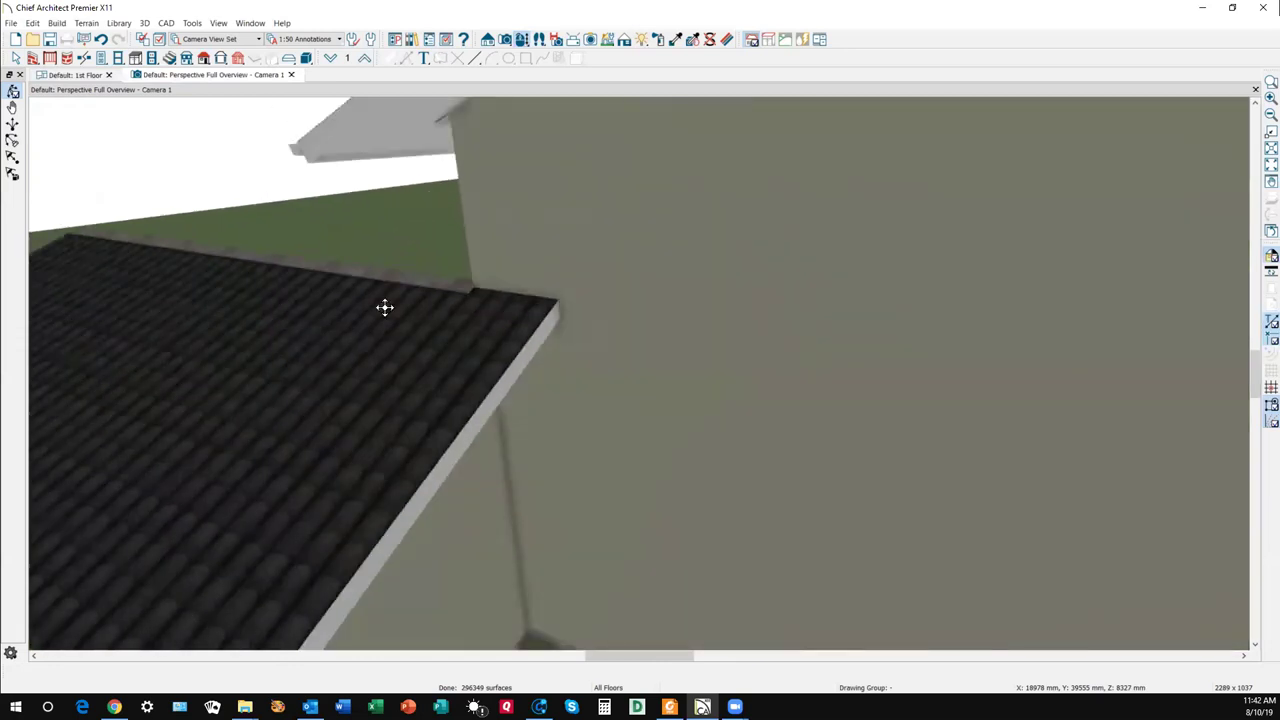
scroll(489, 346, "down", 5)
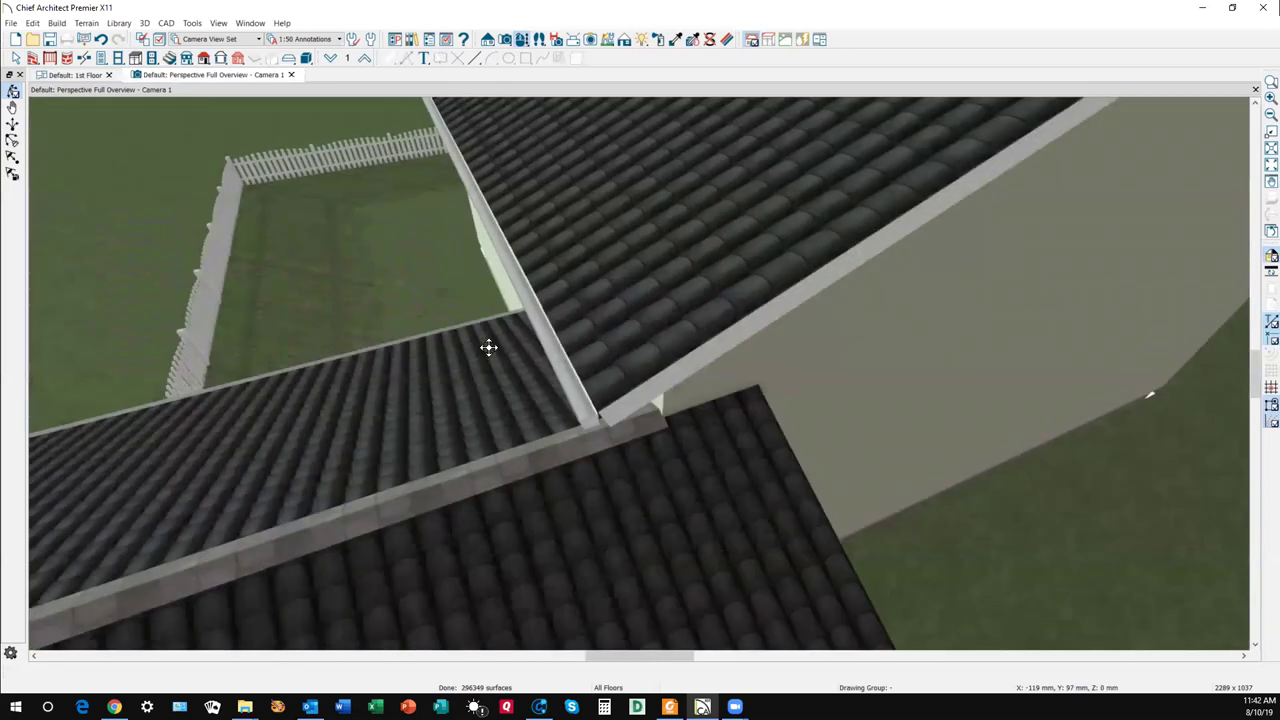
scroll(500, 340, "down", 4)
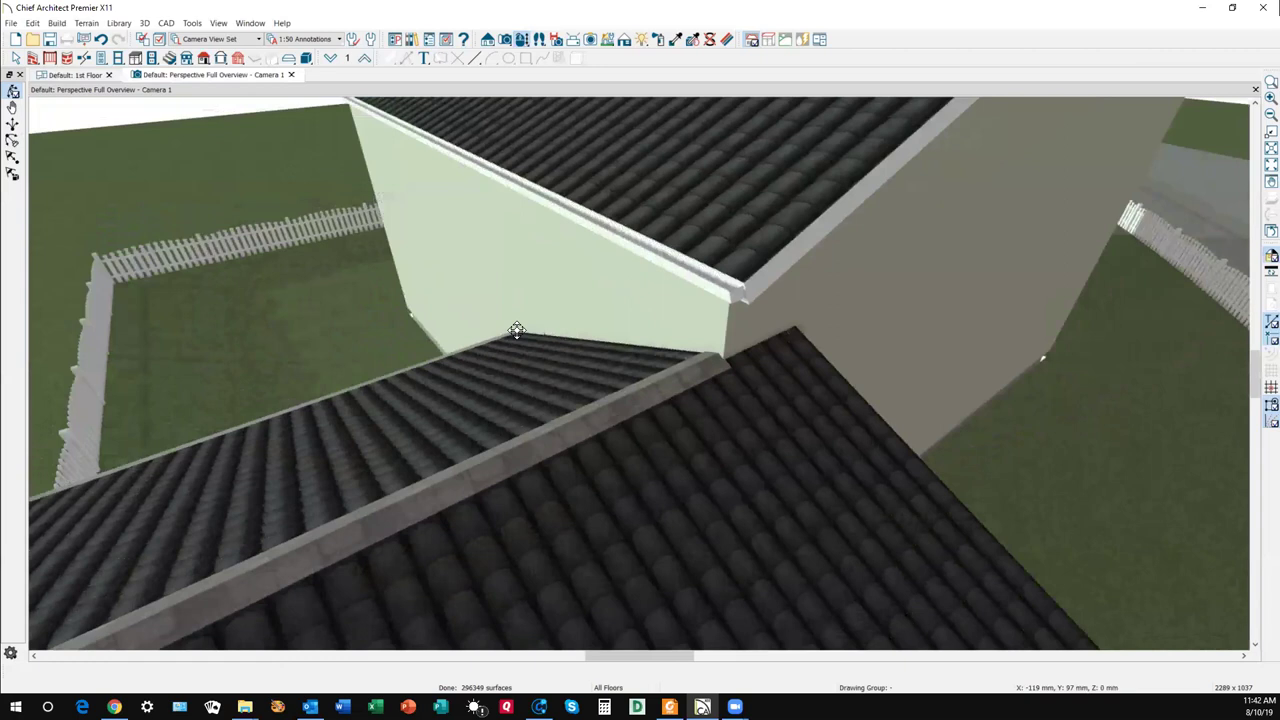